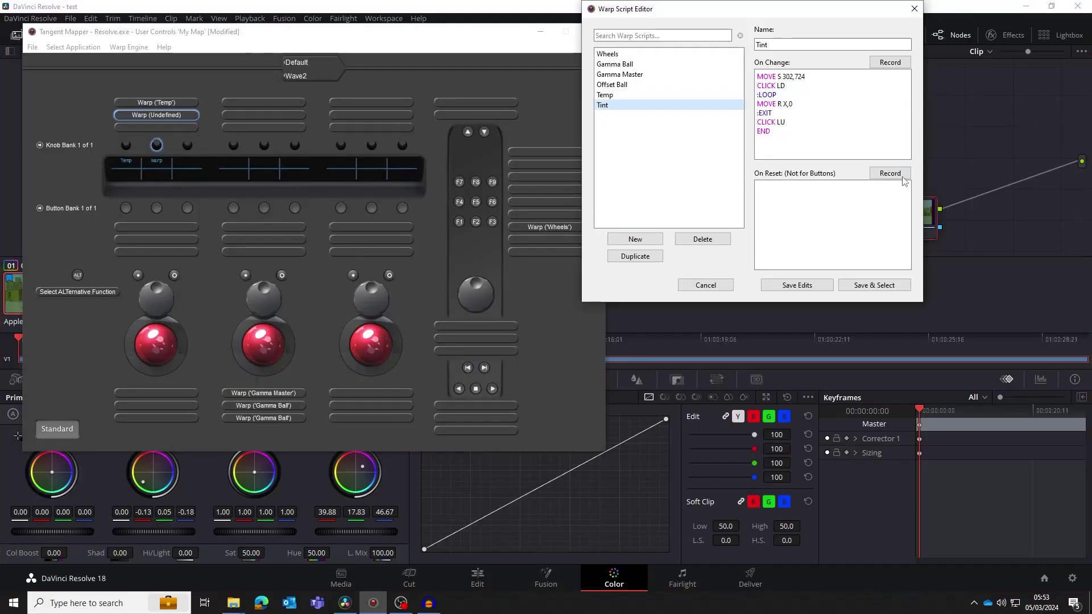
Record the Tint label reset as the Tint script's On Reset action, then save and select the script for Knob 2
click(897, 173)
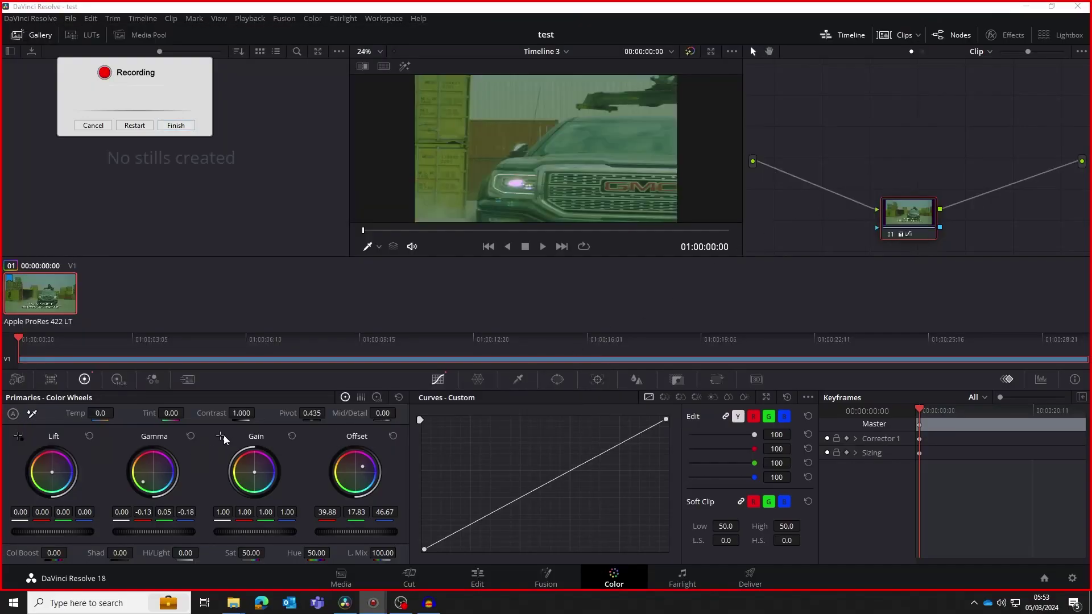
click(151, 412)
click(171, 124)
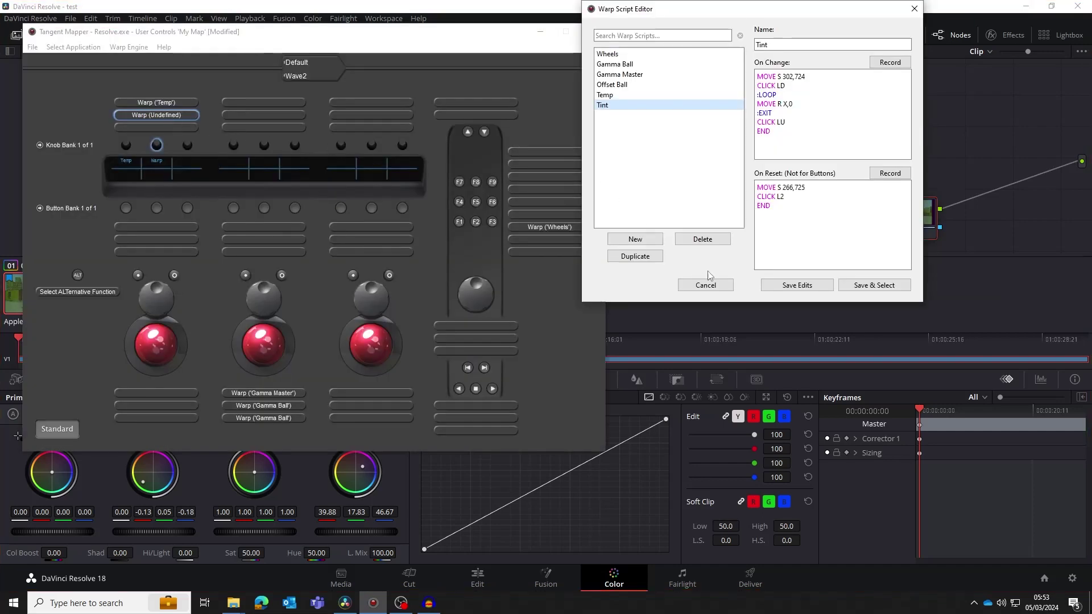
click(870, 285)
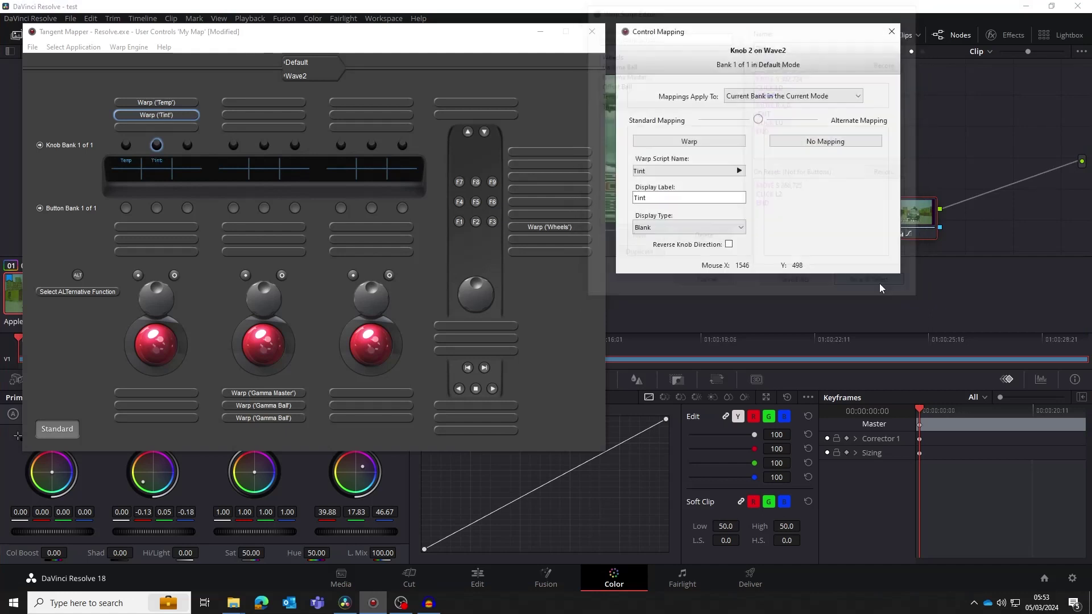
Assign a combined Trackerball Warp mapping to the right trackerball and dial, and create a warp script named Gain Ball
click(365, 344)
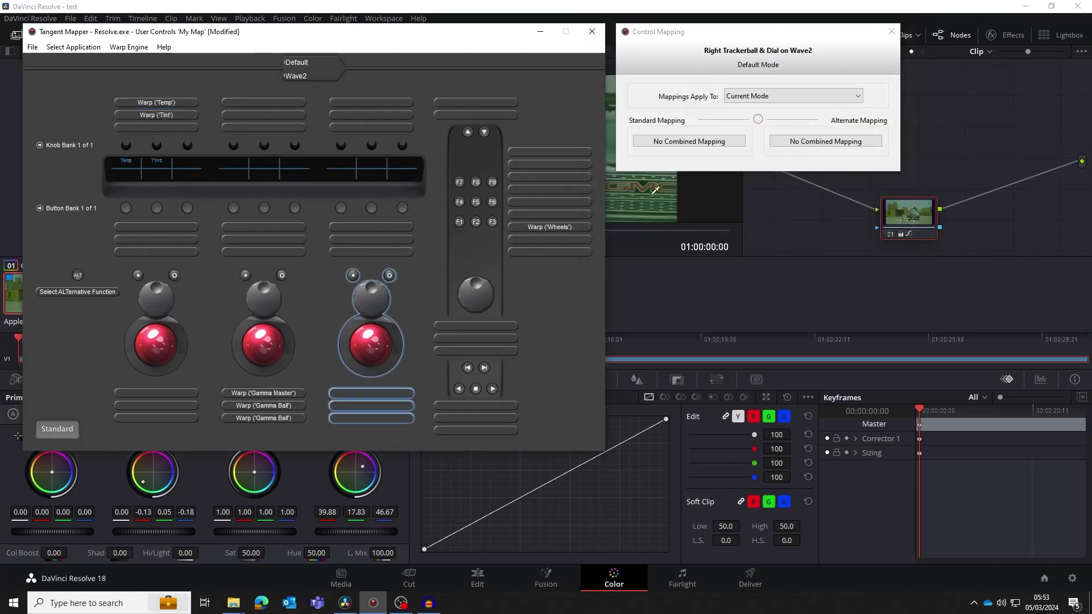
click(709, 146)
mouse_move(705, 156)
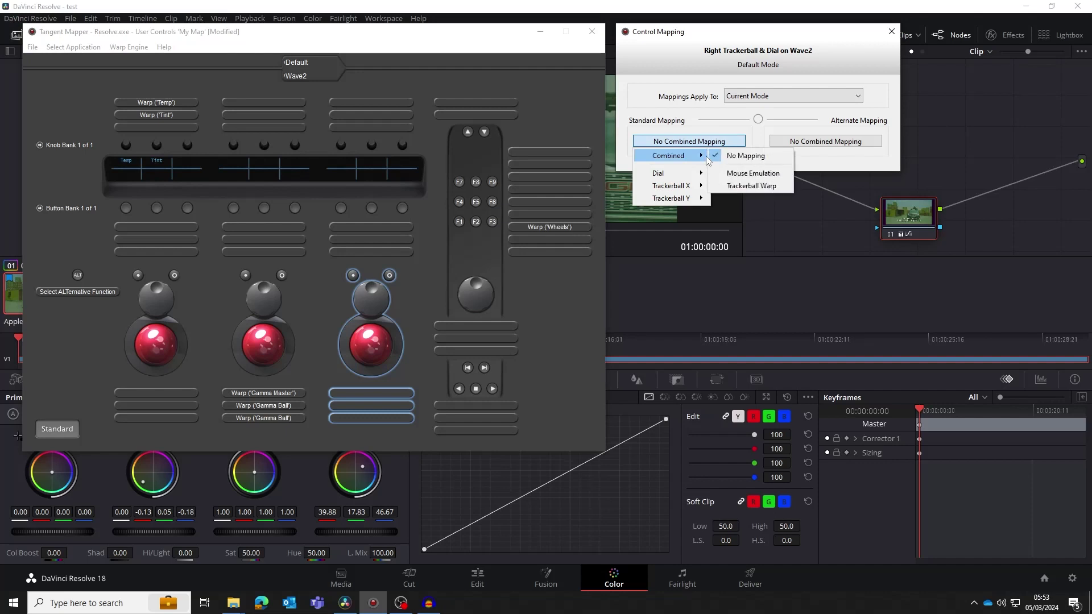
click(751, 186)
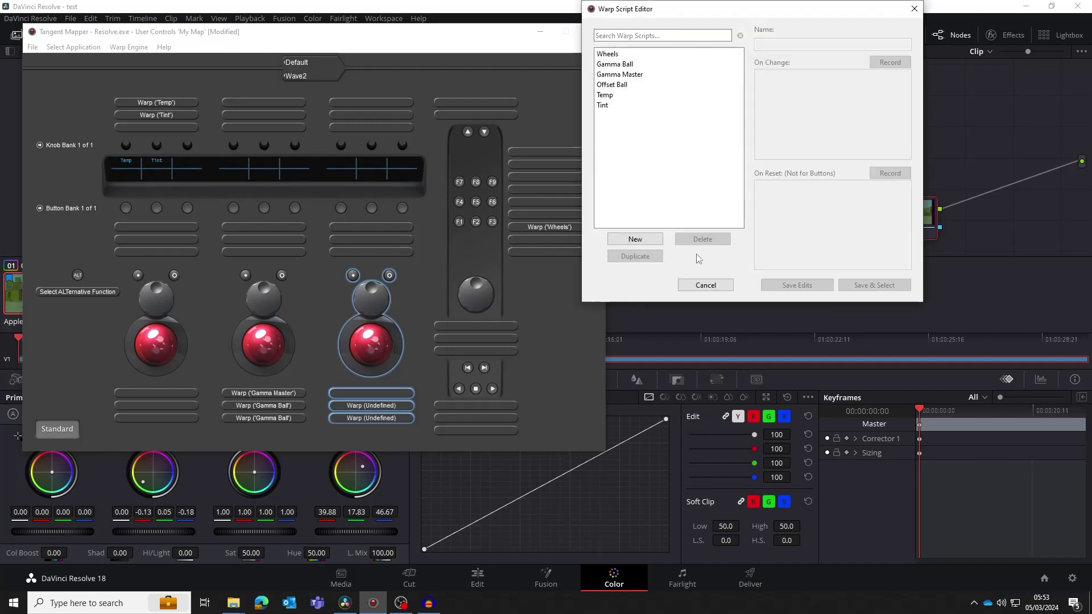
click(635, 239)
text(Gain Ball)
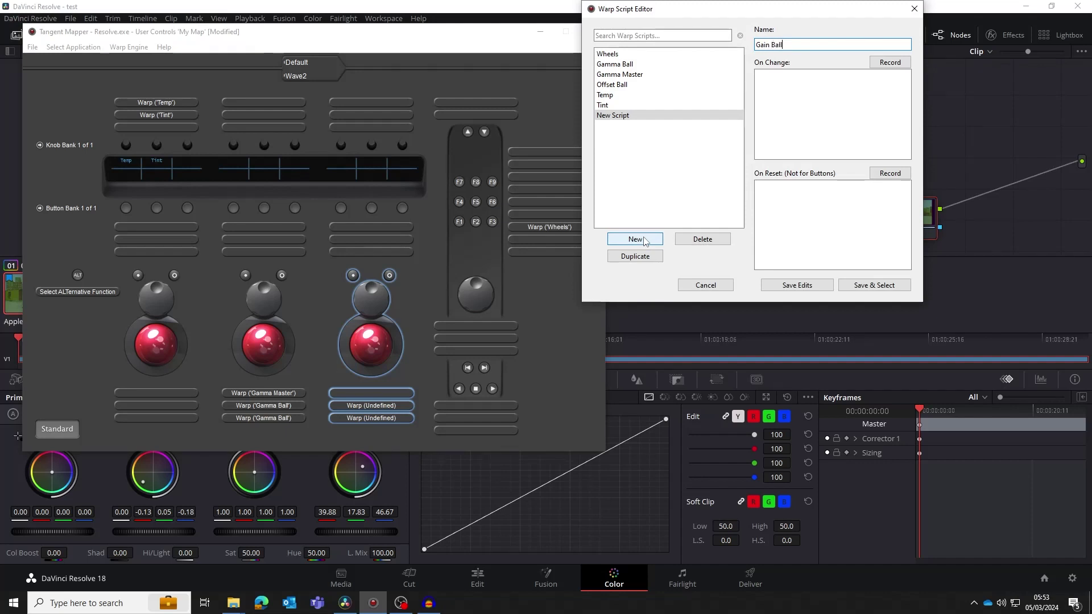
Record the Gain Ball script's On Change action at the centre of the Gain wheel and start recording its On Reset action
click(887, 64)
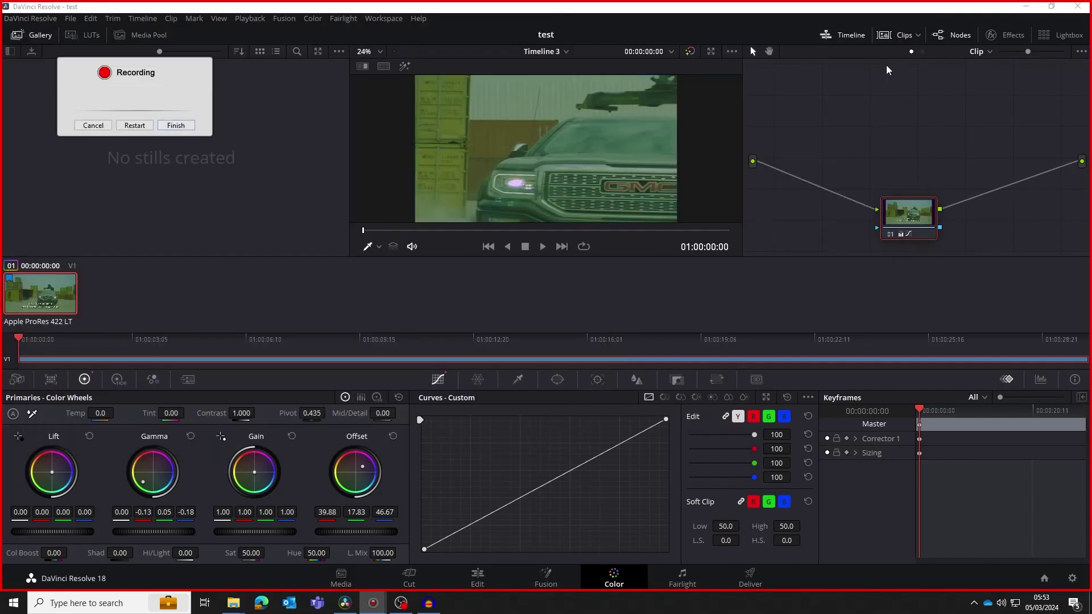
click(255, 470)
click(185, 125)
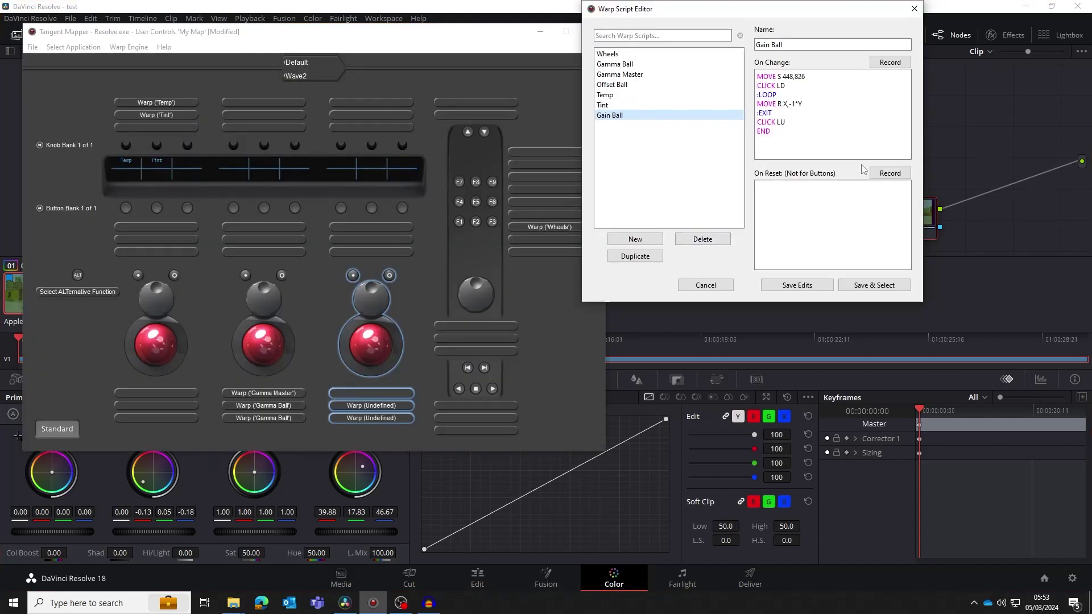
click(885, 174)
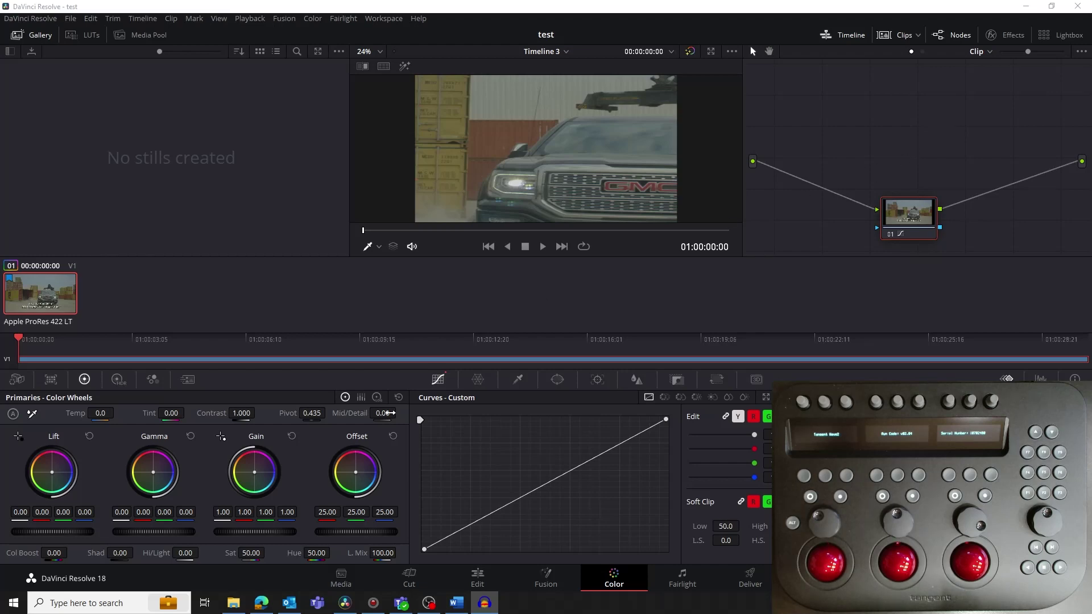
Switch to the browser and open the Application Support section for the Wave2 on the Tangent website
click(263, 607)
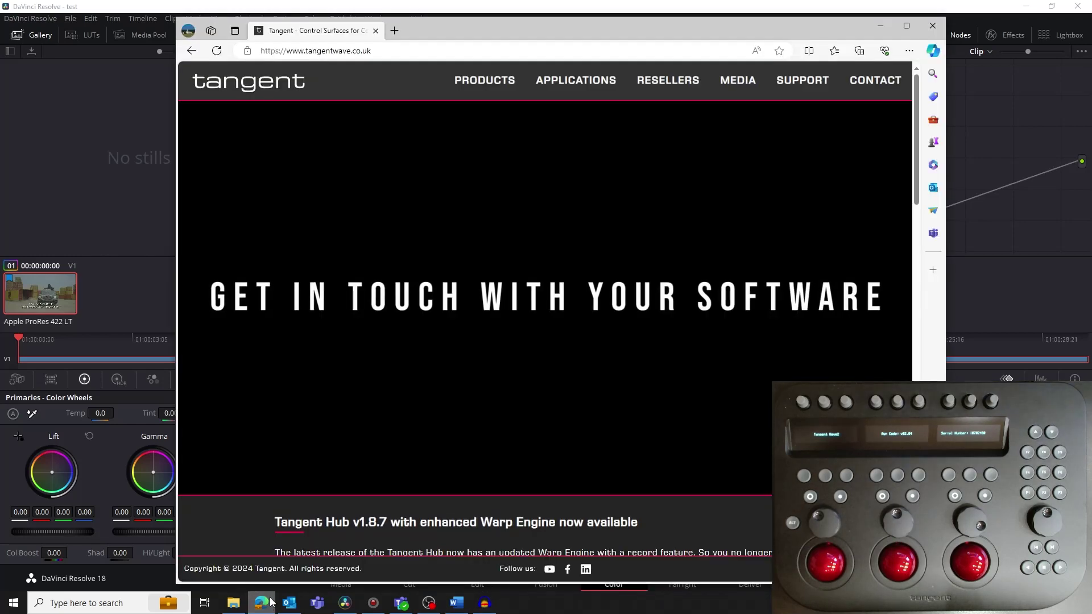
click(500, 82)
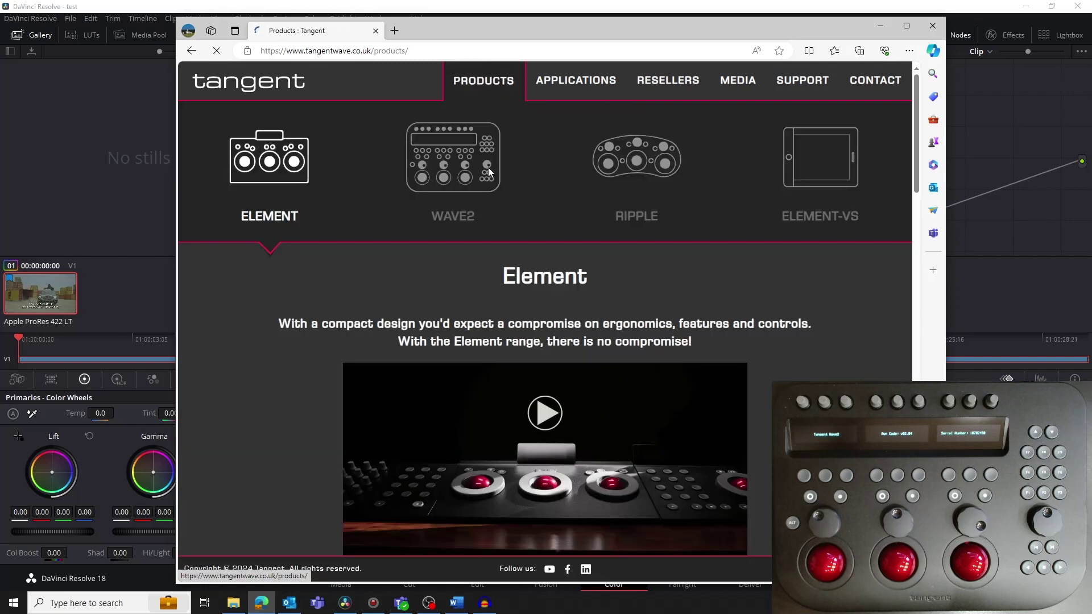
click(490, 171)
scroll(569, 296, down, 5)
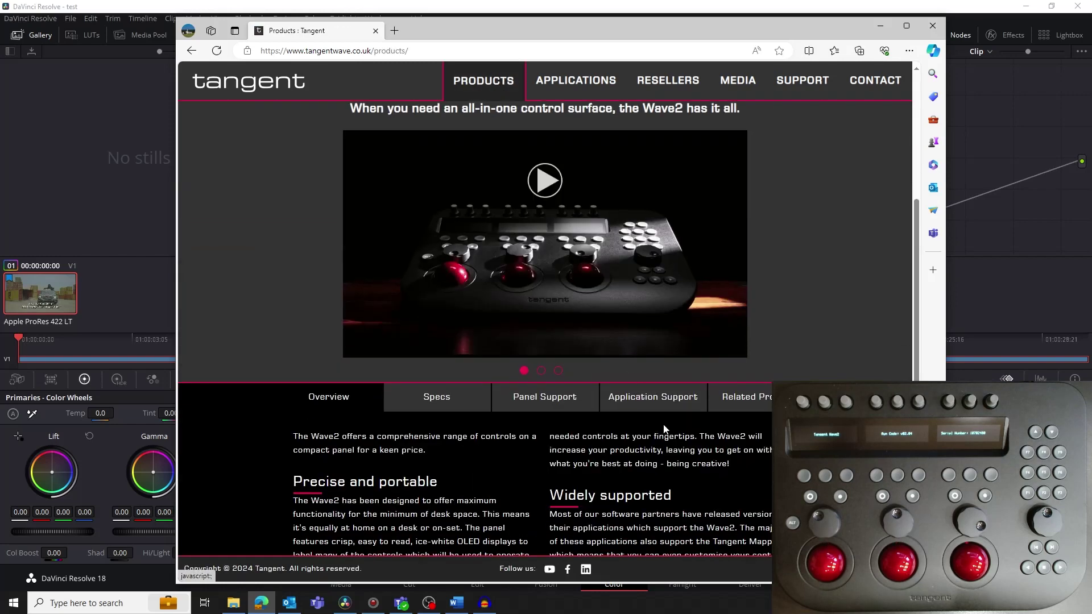
click(663, 404)
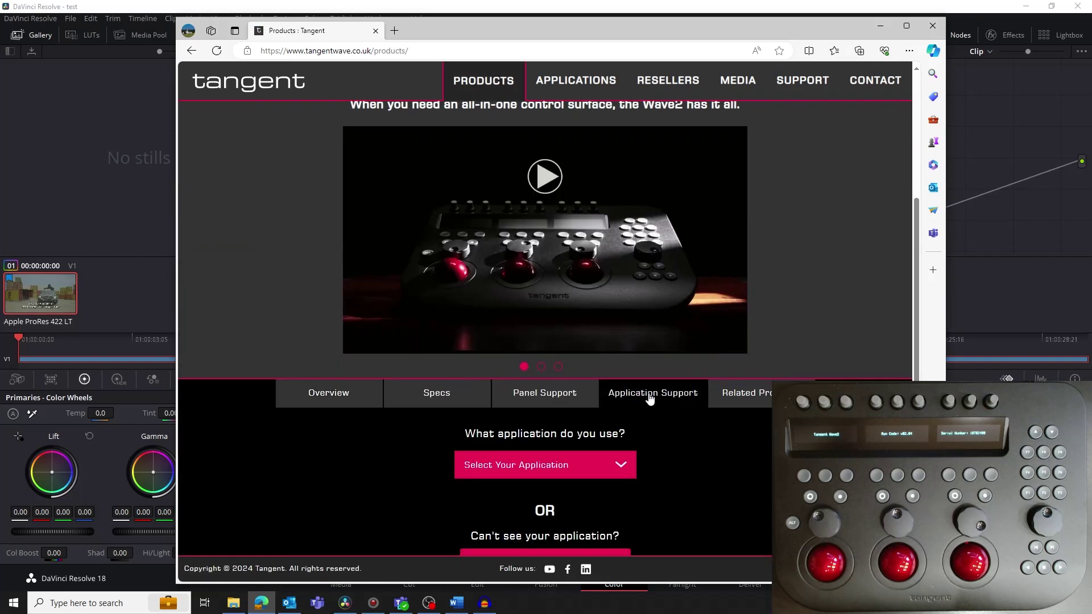
Show the Wave2 support downloads and control remapping information for Blackmagic DaVinci Resolve
scroll(648, 390, down, 3)
click(614, 274)
scroll(611, 339, down, 3)
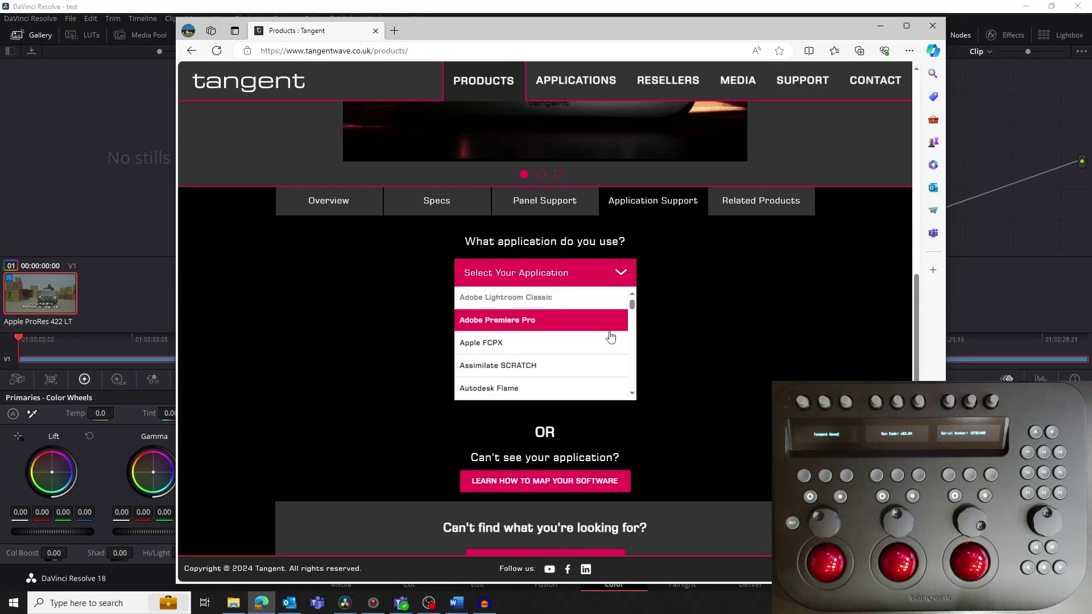
scroll(610, 336, down, 1)
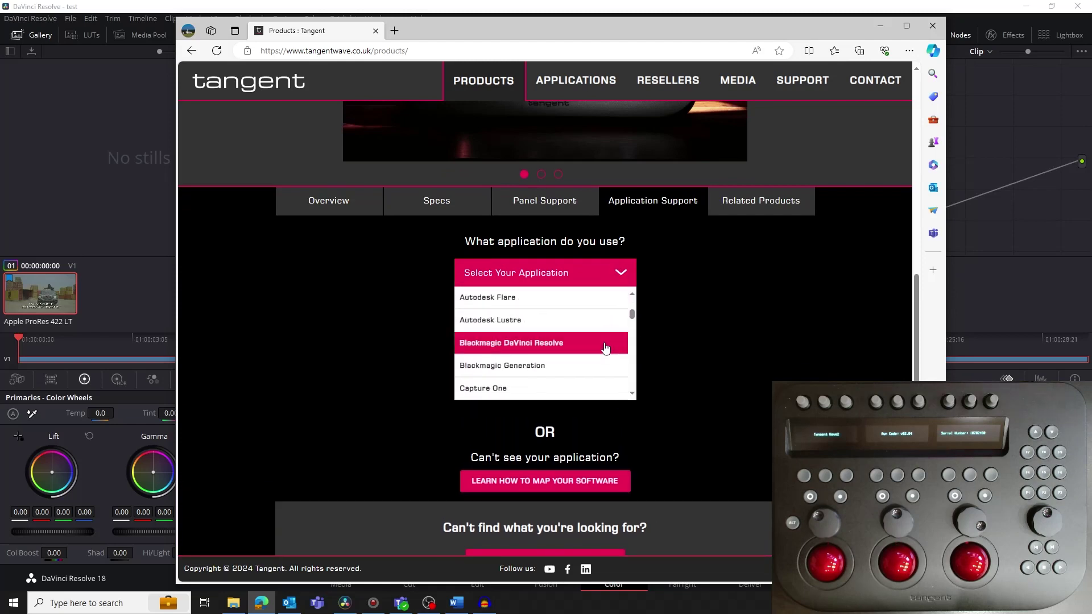
click(609, 340)
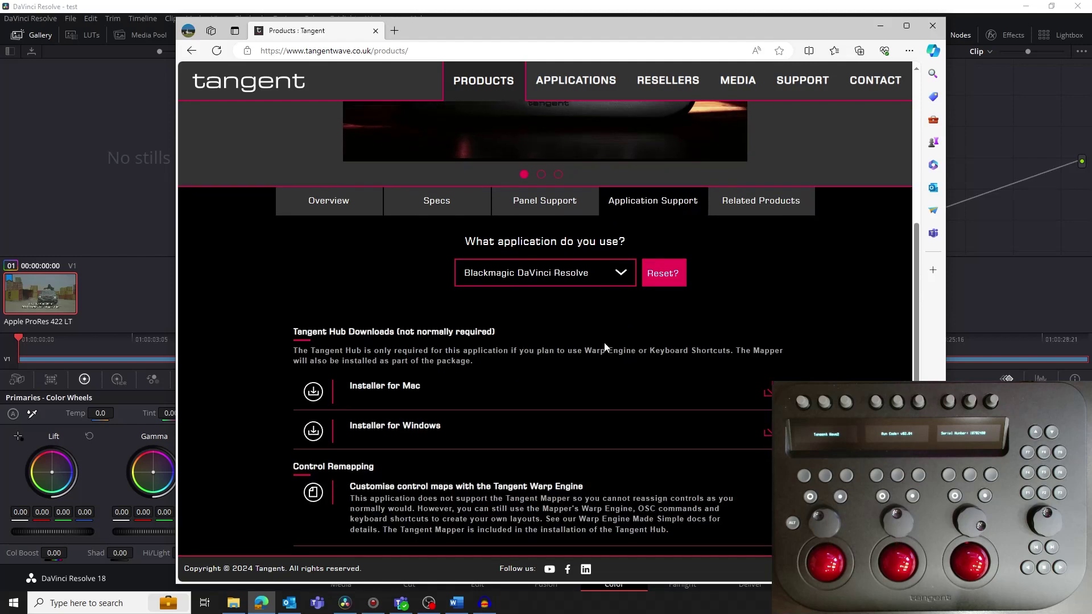
scroll(604, 343, down, 3)
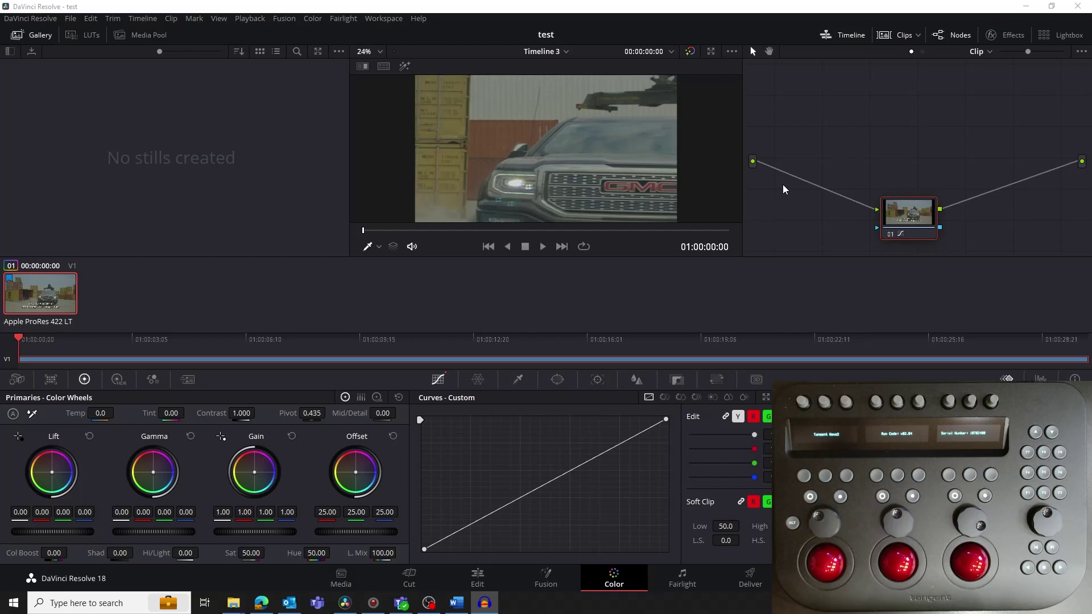
In DaVinci Resolve, save the Control Panels system preferences with None as the color grading panel
click(26, 18)
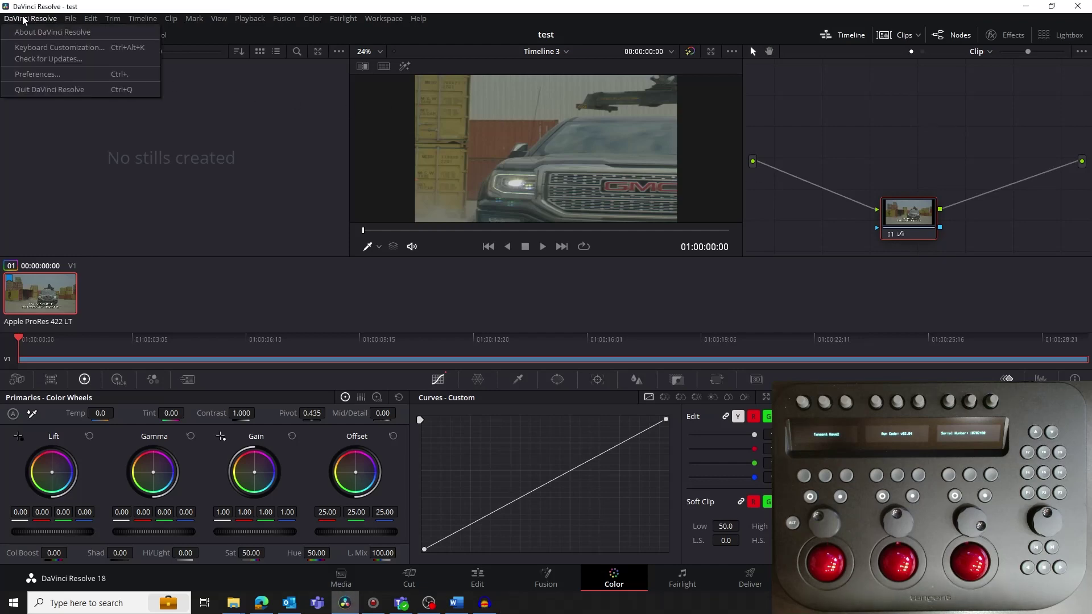
click(38, 74)
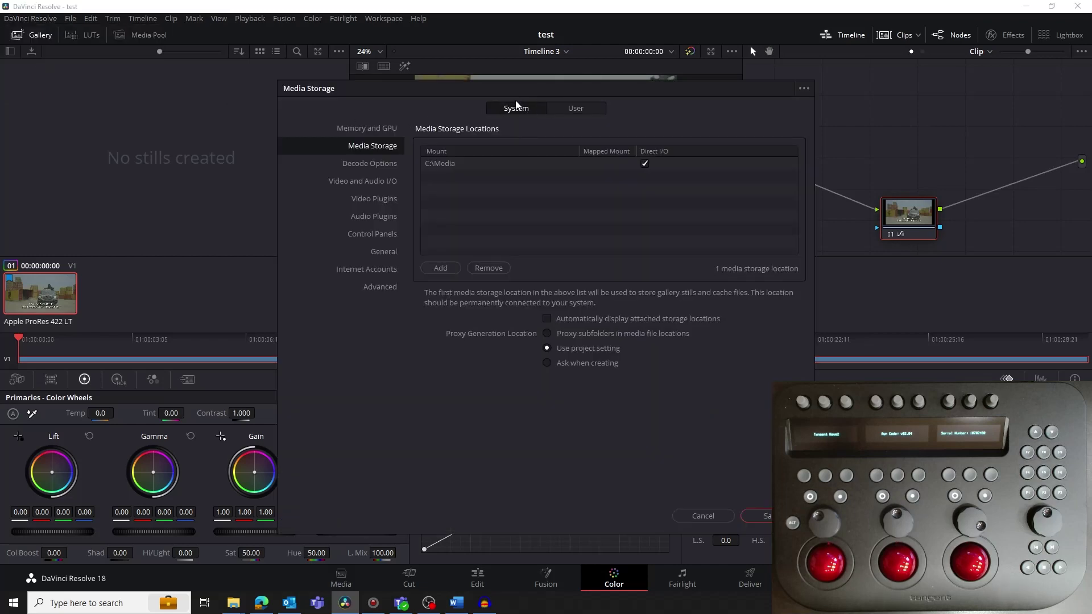
click(383, 233)
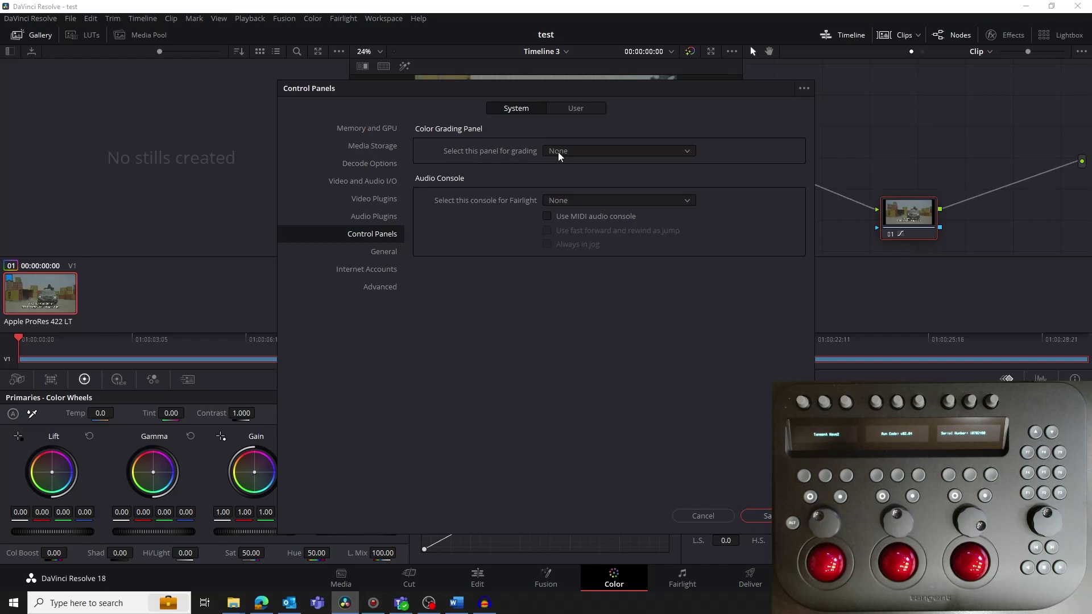
click(753, 509)
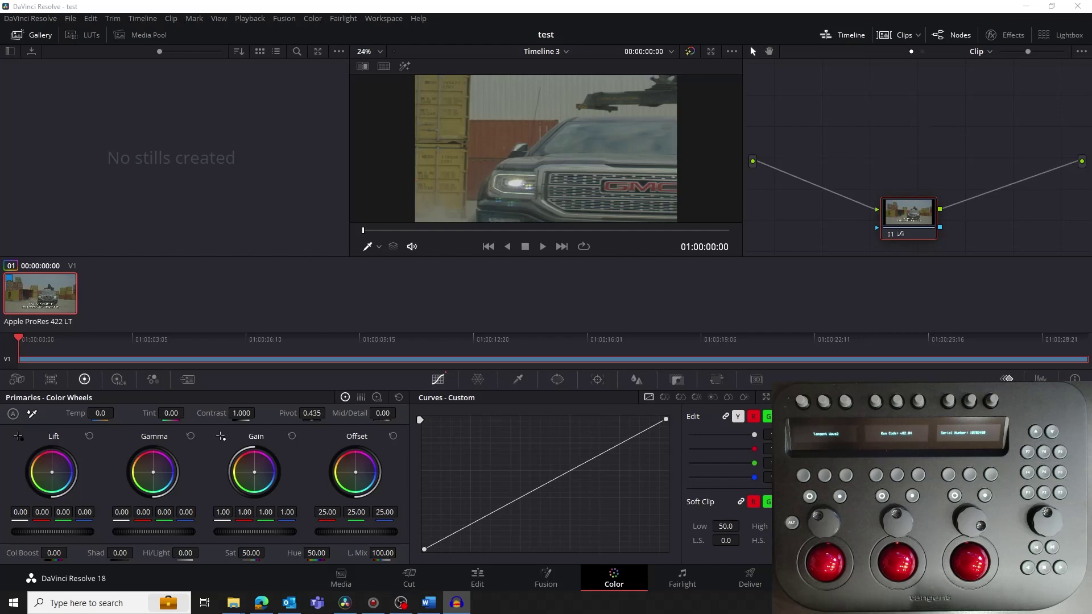
Switch to Tangent Mapper and create a new control map for the running DaVinci Resolve application, named Resolve.exe
click(380, 604)
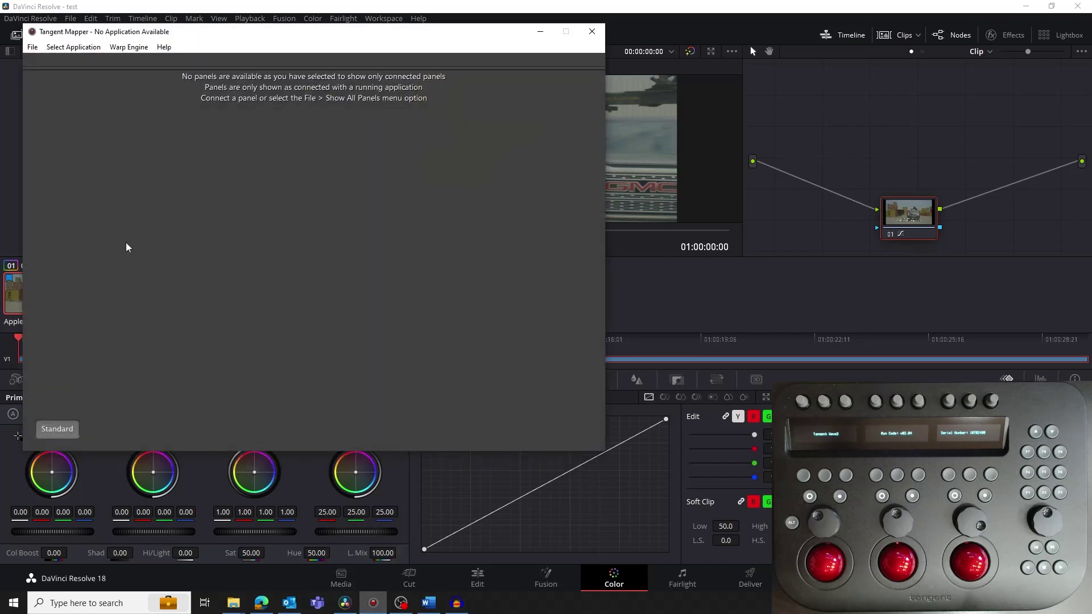
click(27, 51)
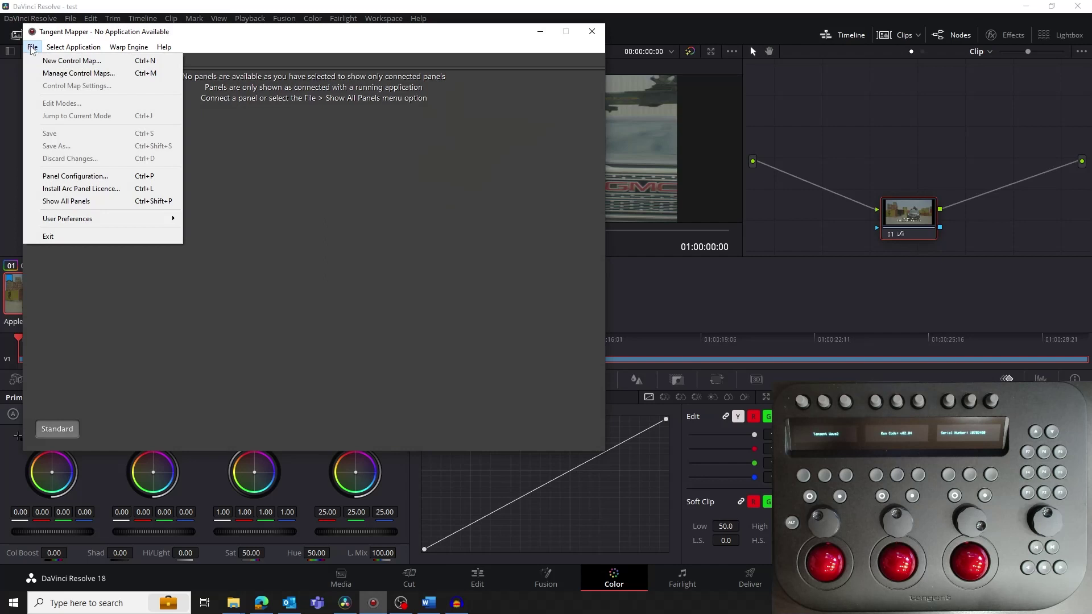
click(40, 61)
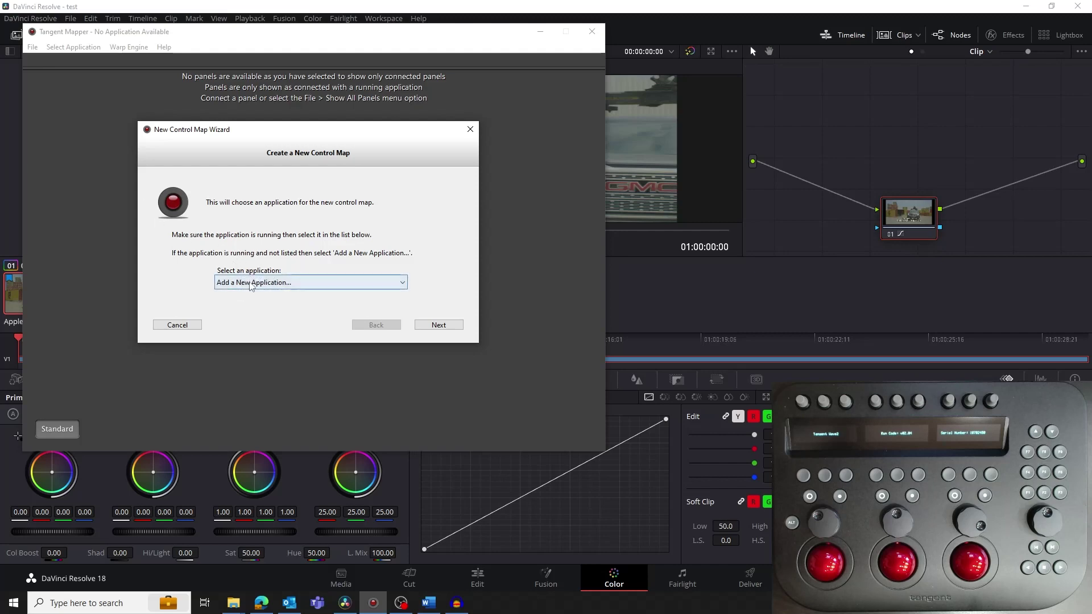
click(427, 327)
click(340, 282)
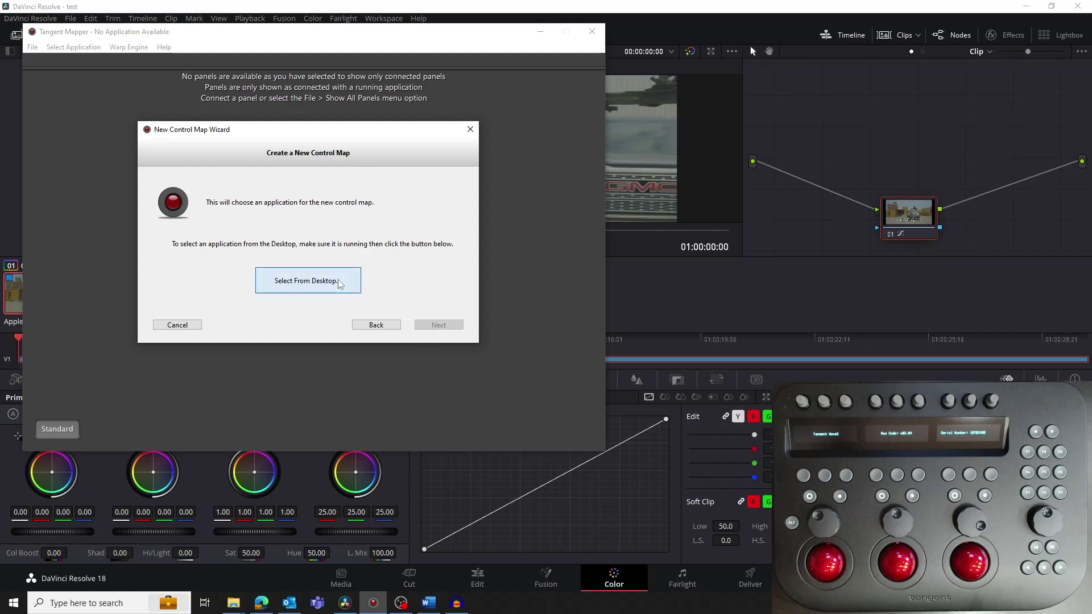
click(654, 278)
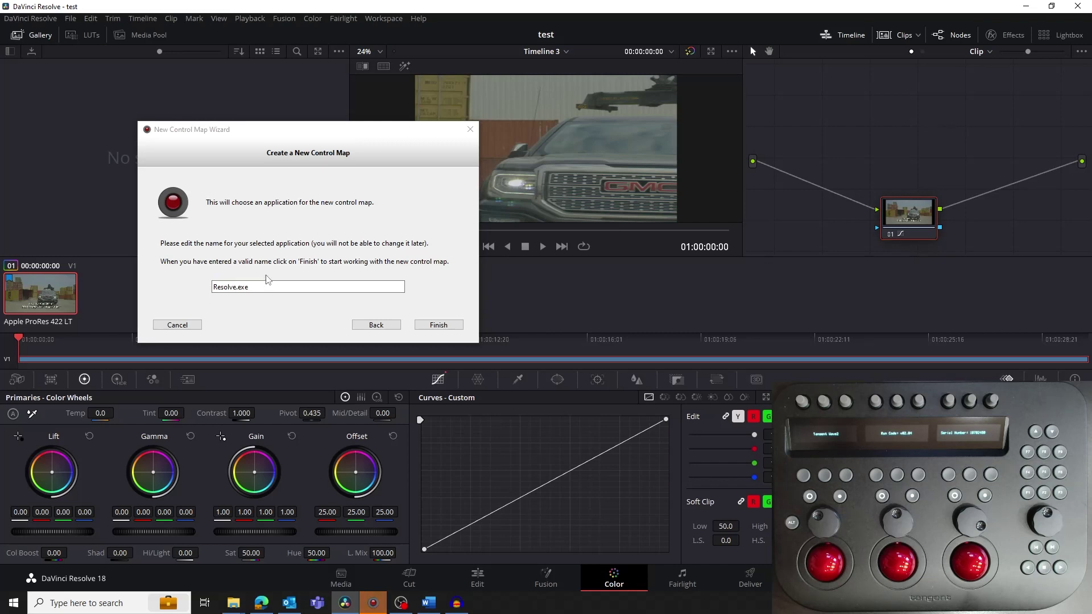
click(423, 327)
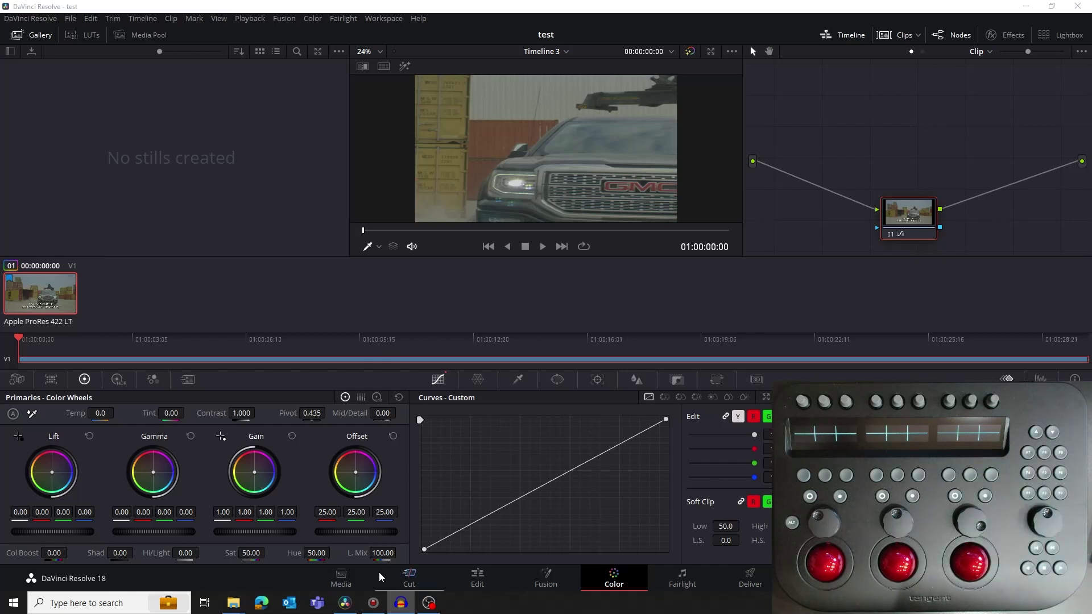
In Tangent Mapper, assign Warp as the standard mapping of the Wave2's F1 button
click(378, 601)
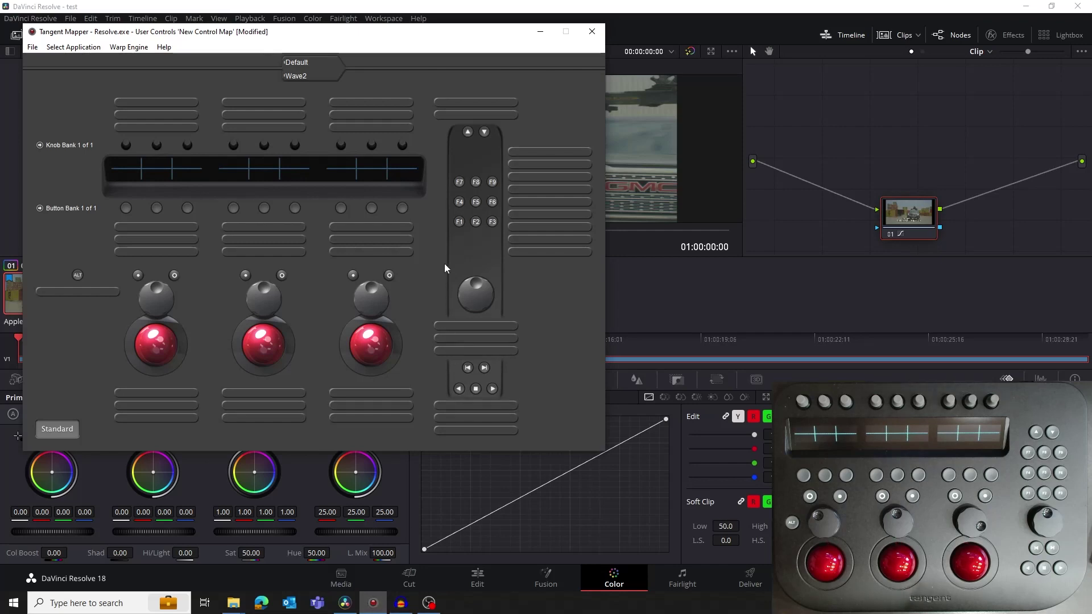
click(460, 221)
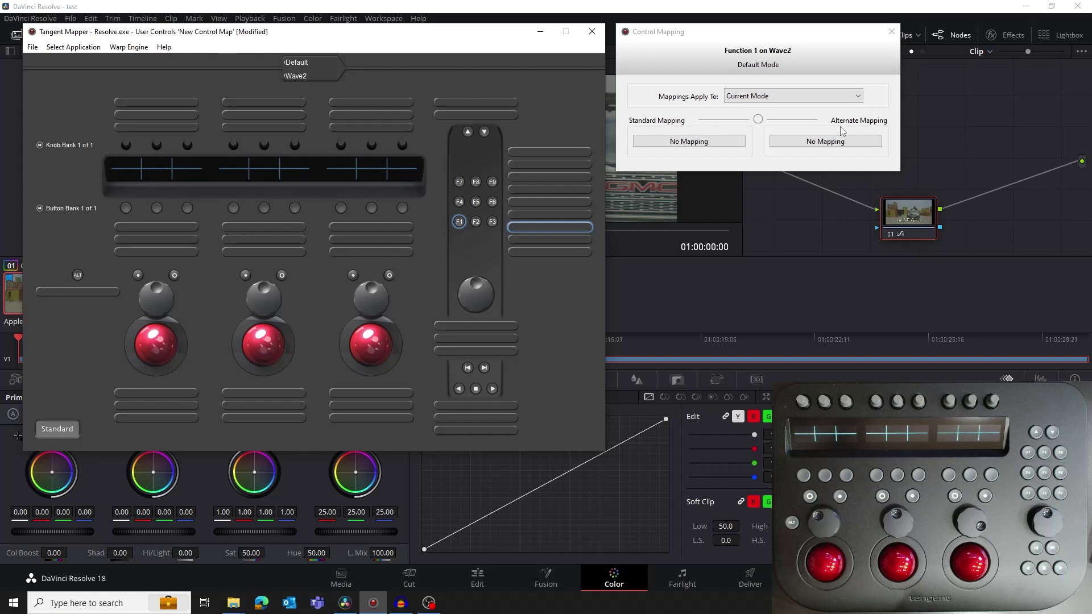
click(715, 146)
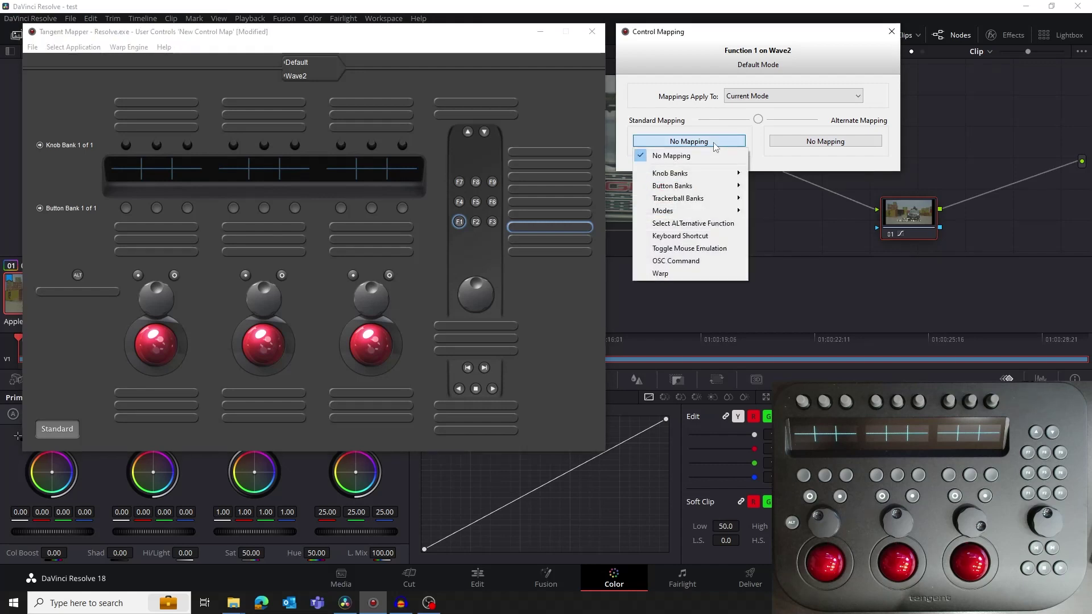
click(693, 275)
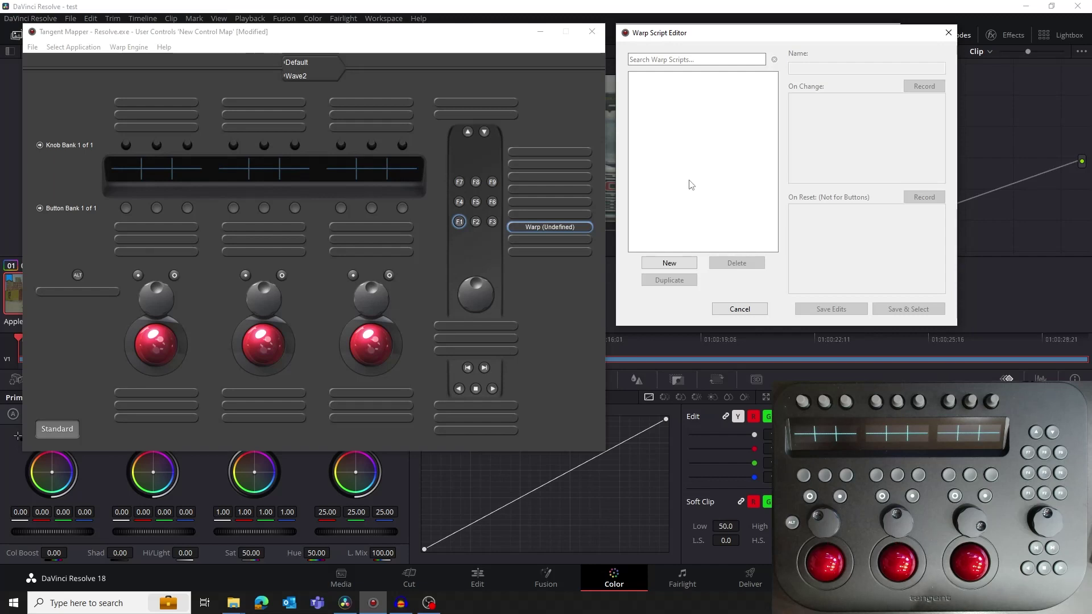
Create a warp script named Wheels and start recording its On Change action in DaVinci Resolve
click(686, 263)
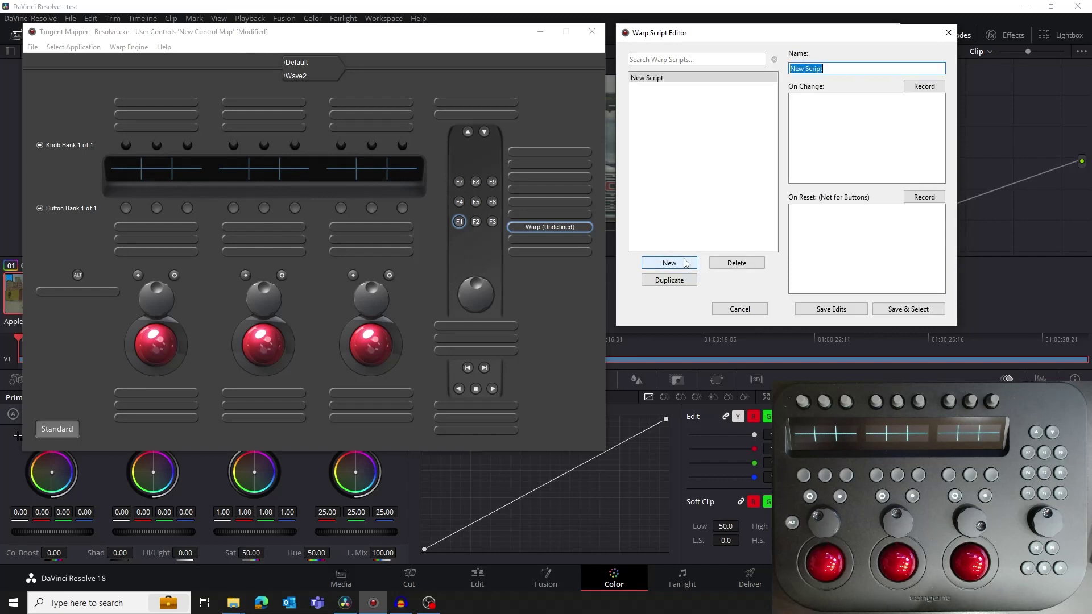
text(Wheels)
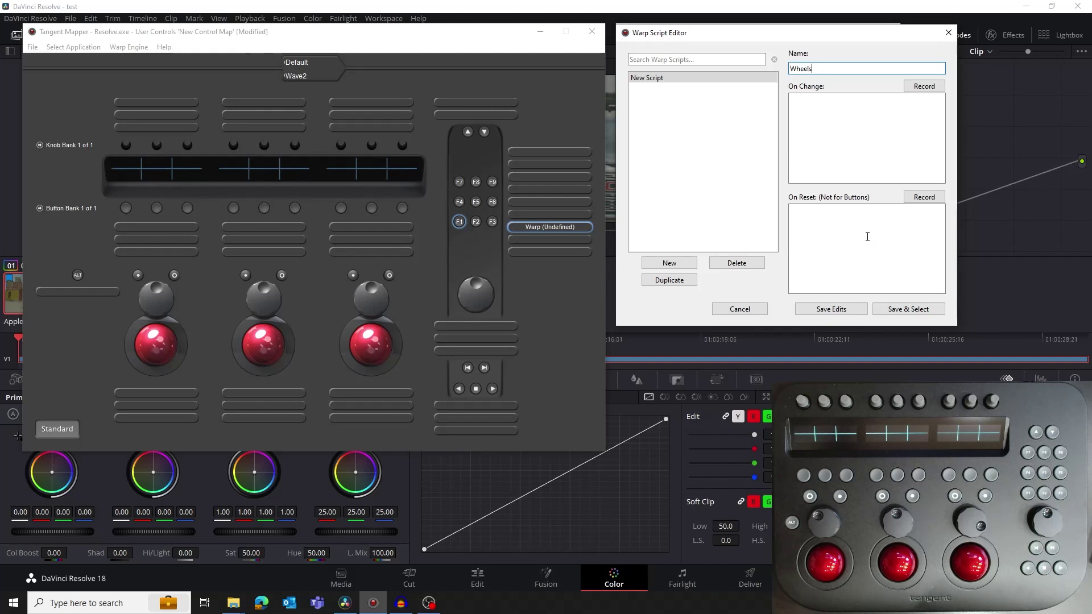
click(920, 88)
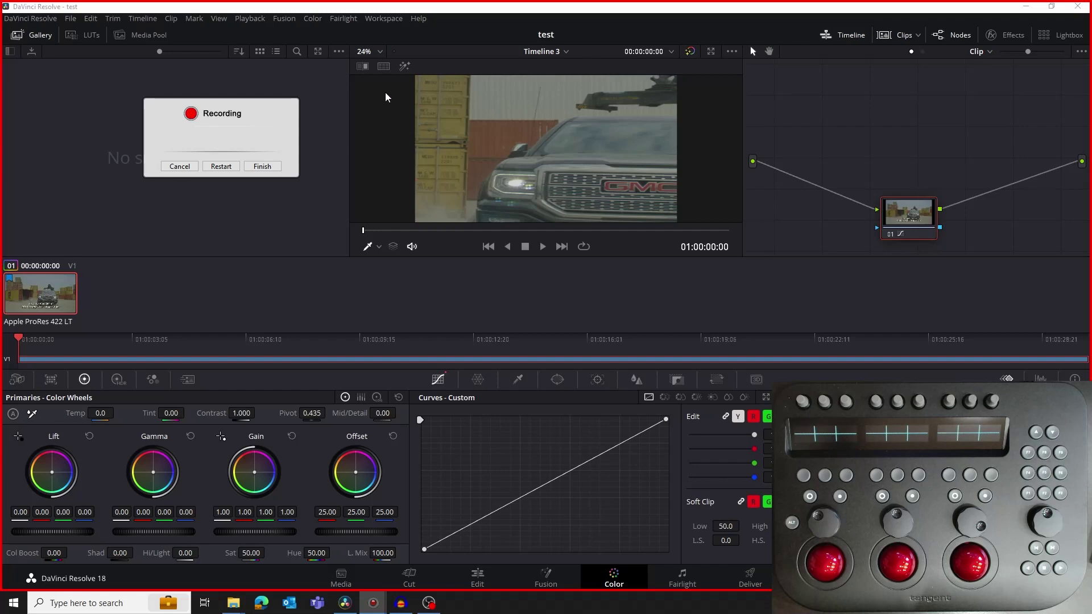
mouse_move(259, 132)
mouse_down()
mouse_move(267, 157)
mouse_move(241, 133)
mouse_up()
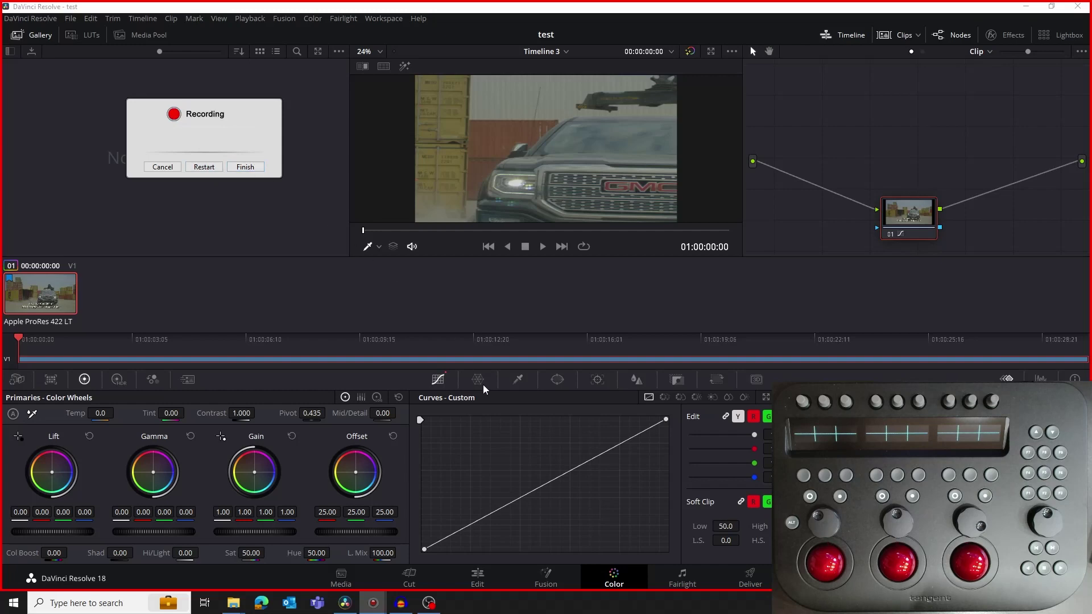
Record selecting the Color page, the Primaries palette and the Color Wheels mode, and assign the saved Wheels script to F1
click(614, 579)
click(85, 379)
click(345, 396)
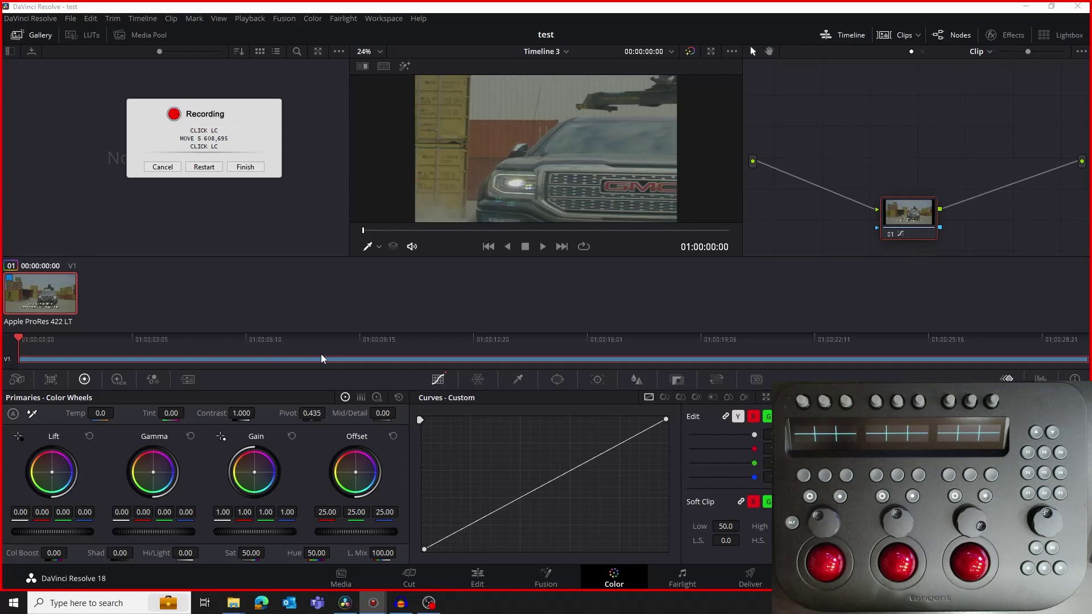
click(245, 167)
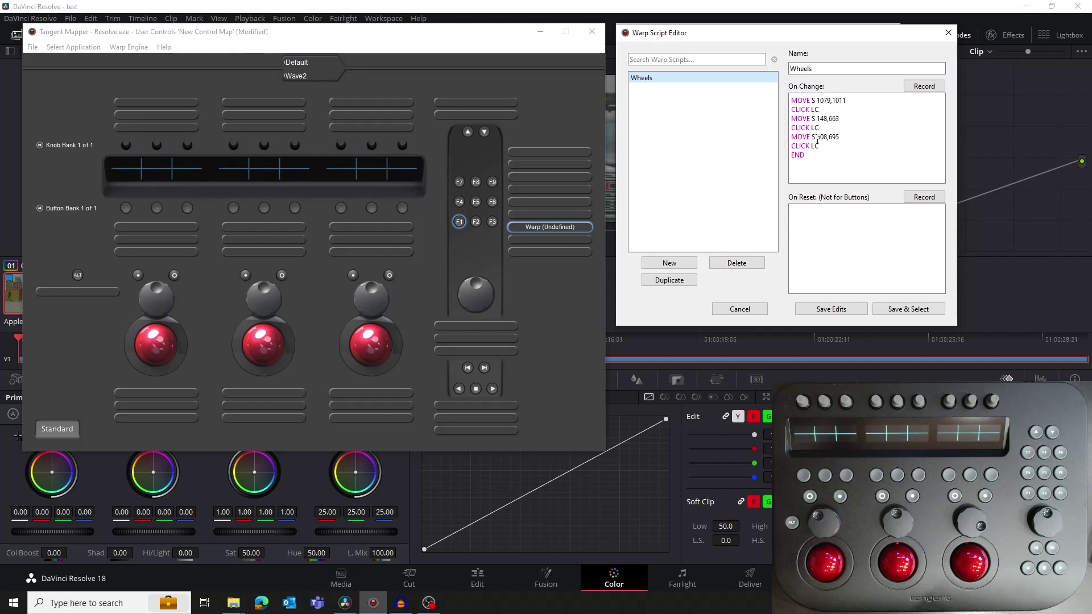
click(921, 307)
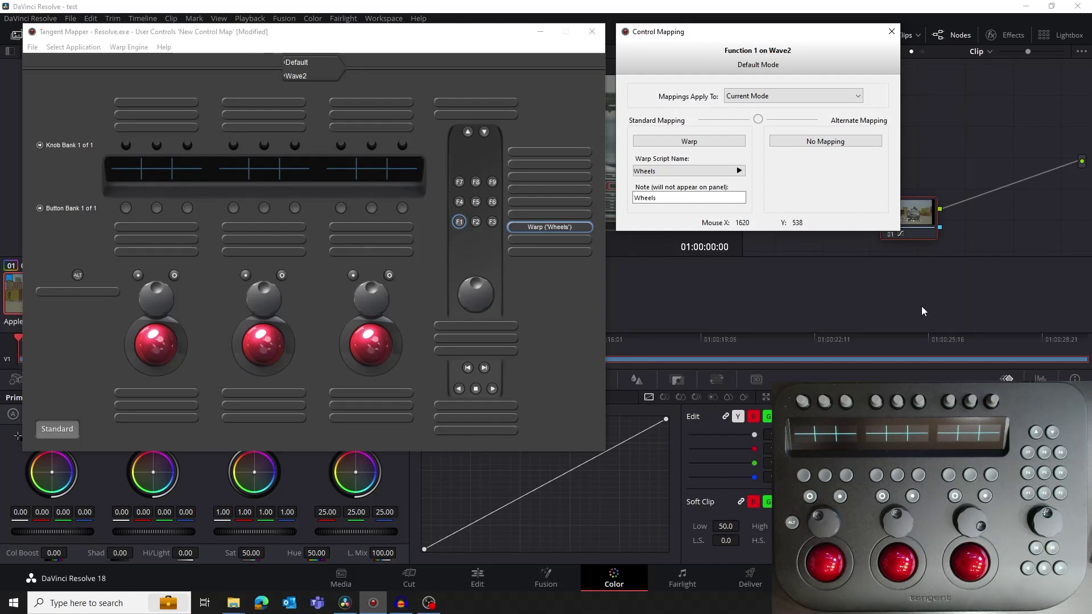
click(890, 33)
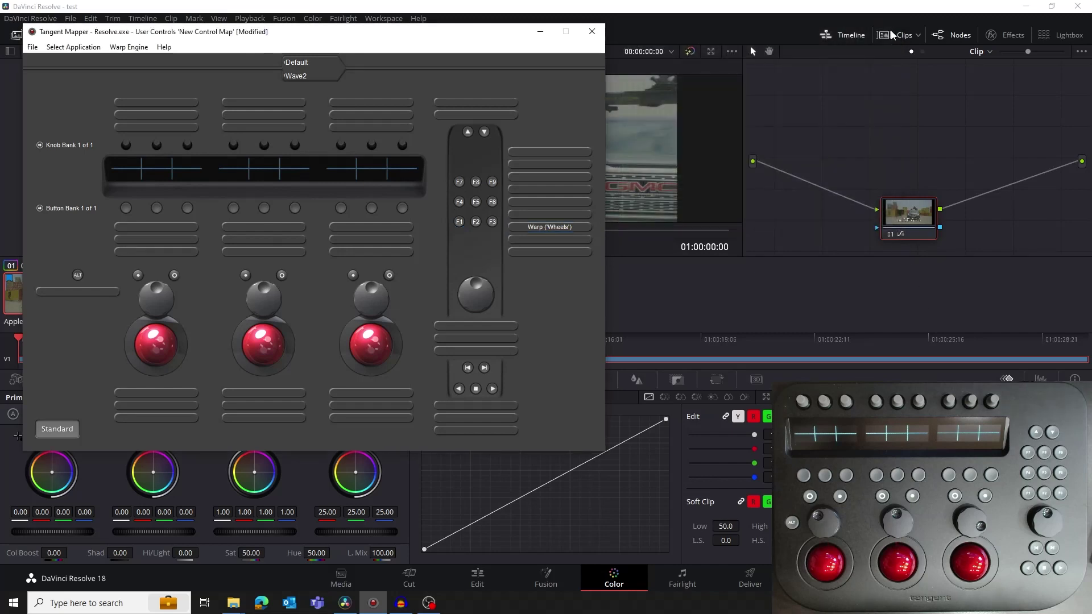
In DaVinci Resolve, switch to another color palette and the Edit page, and test the return to the Primaries color wheels
click(858, 290)
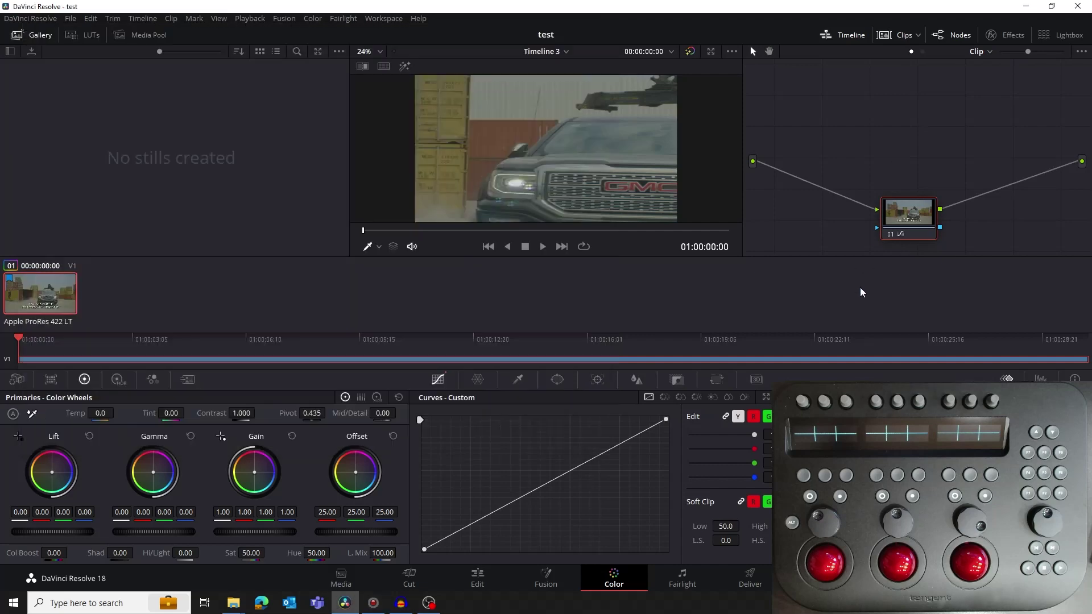
click(153, 379)
click(476, 579)
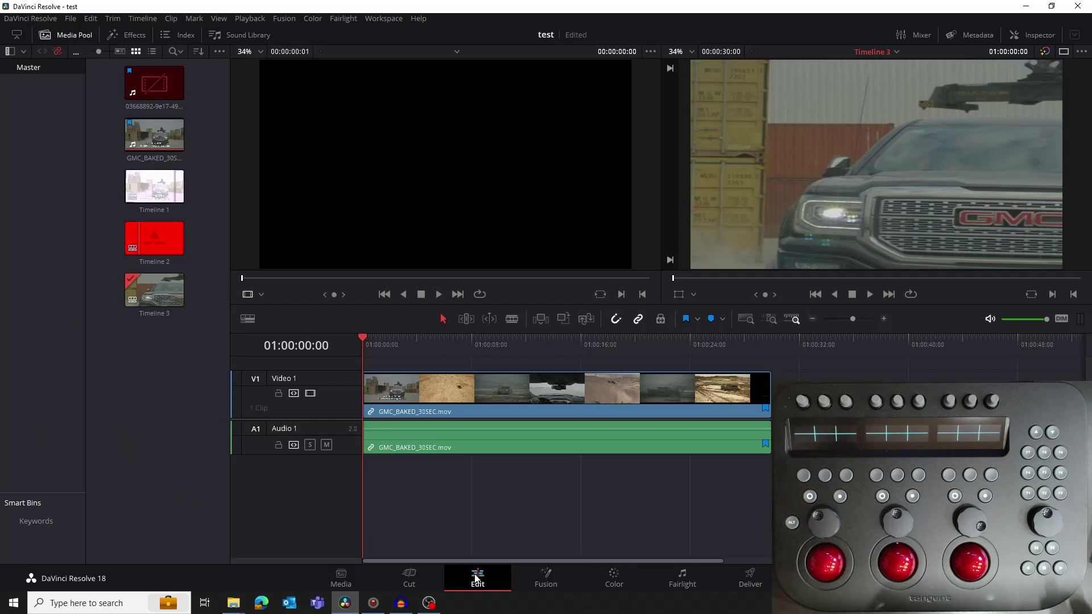
key(shift+6)
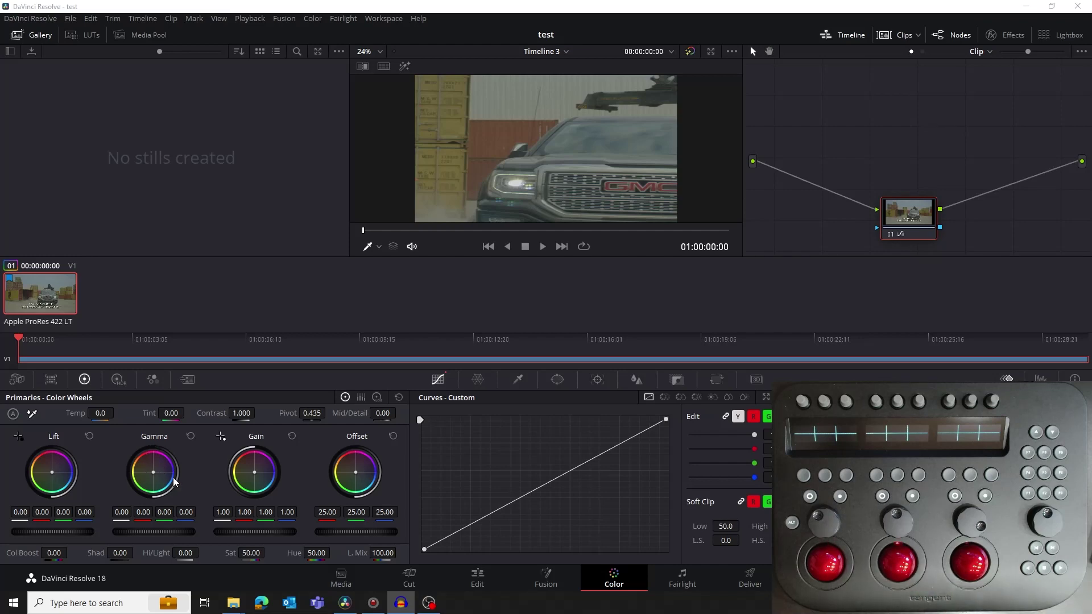
In Tangent Mapper, assign Trackerball Warp as the combined standard mapping of the Wave2's middle trackerball
click(373, 606)
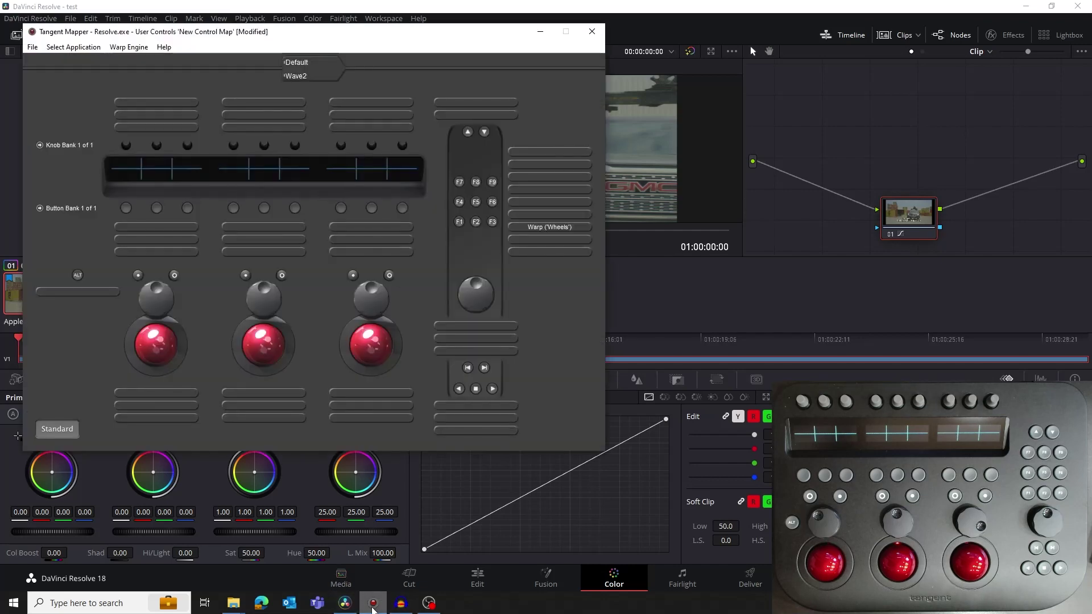
click(258, 350)
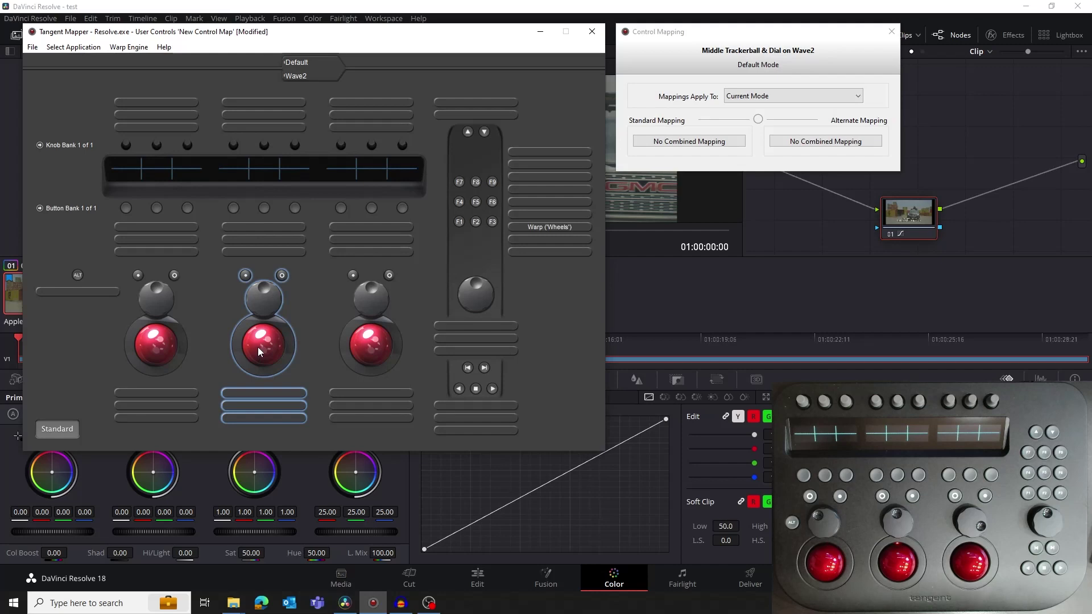
click(678, 143)
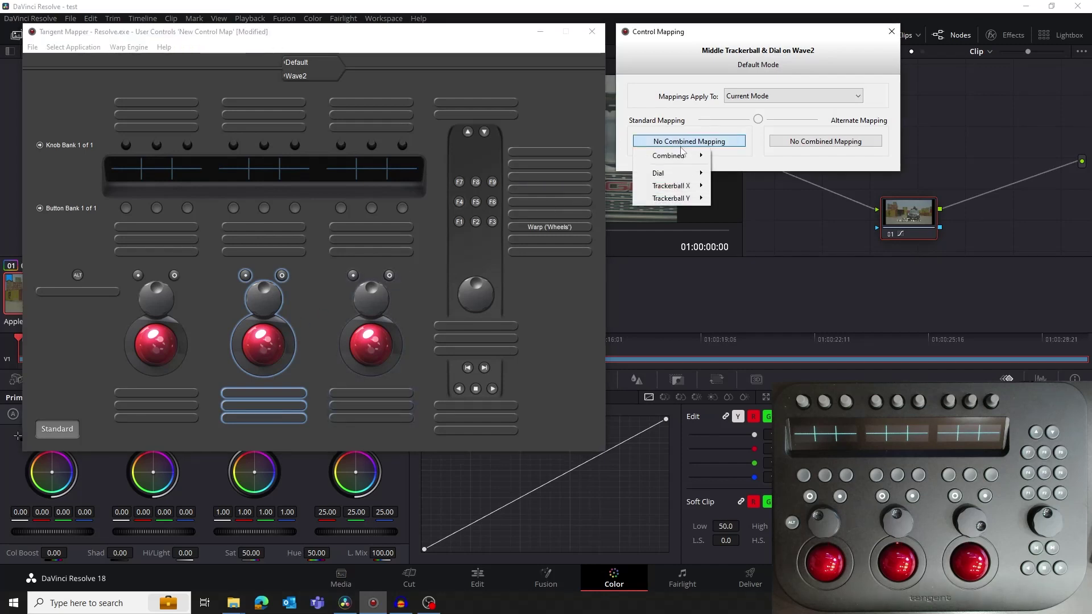
mouse_move(684, 161)
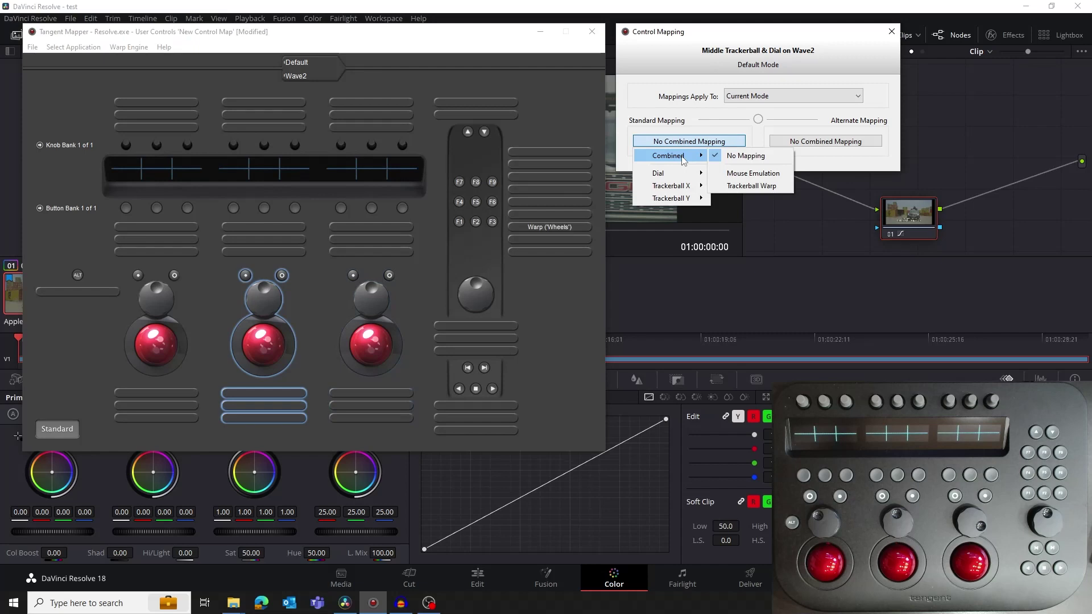
click(760, 187)
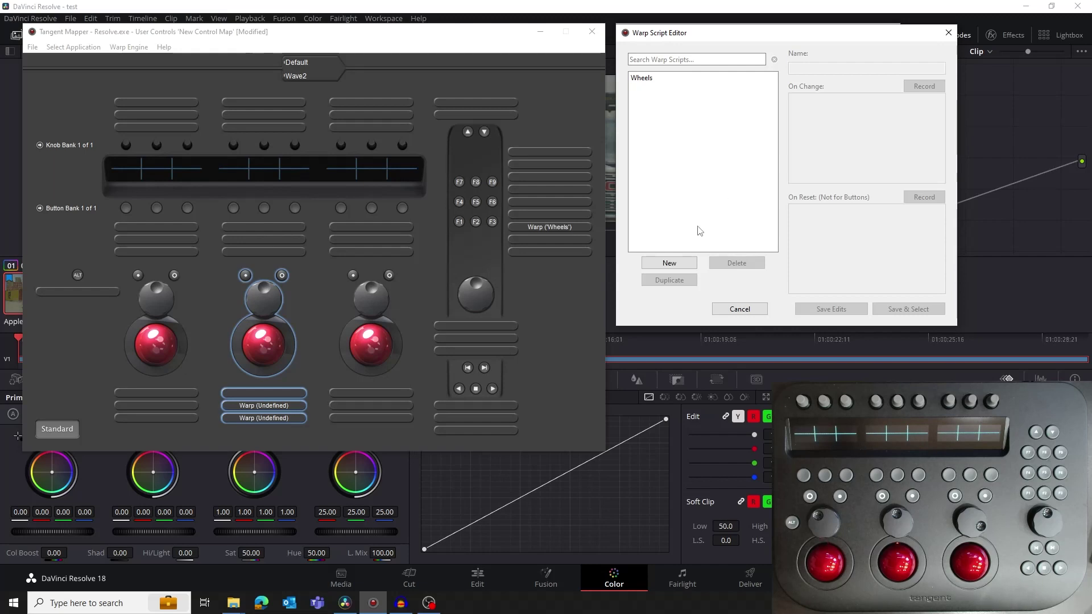
Create a warp script named Gamma Ball and start recording its On Change action
click(682, 264)
text(Ga)
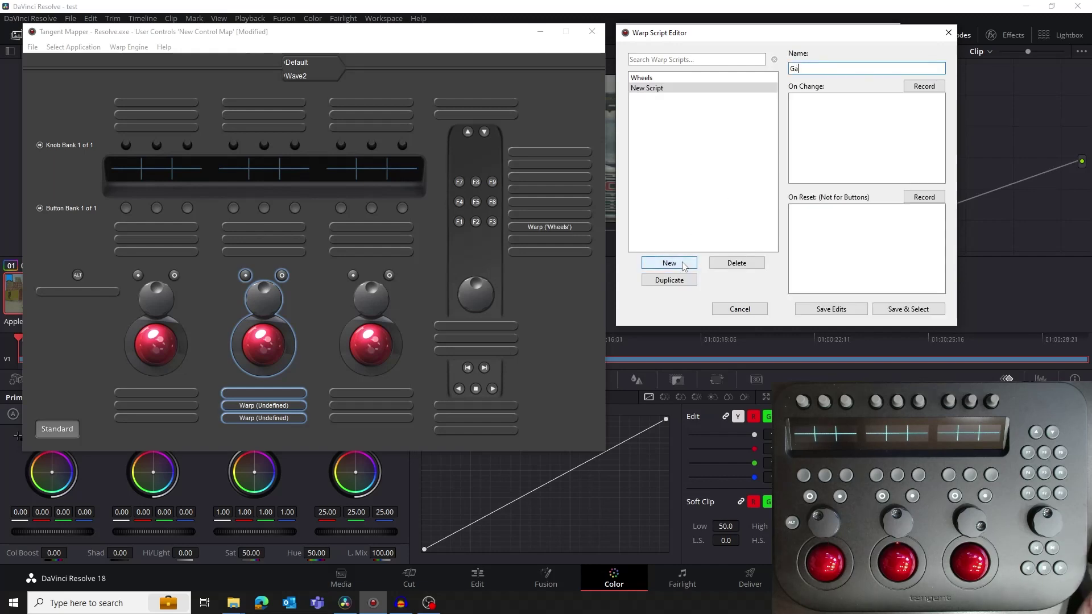
text(mma Ball)
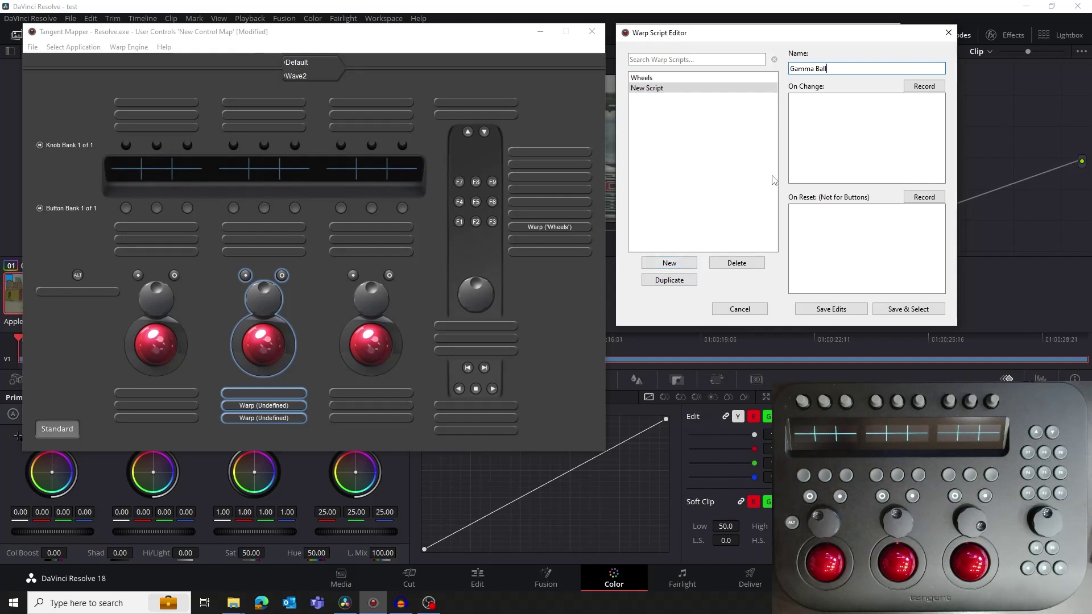
click(931, 86)
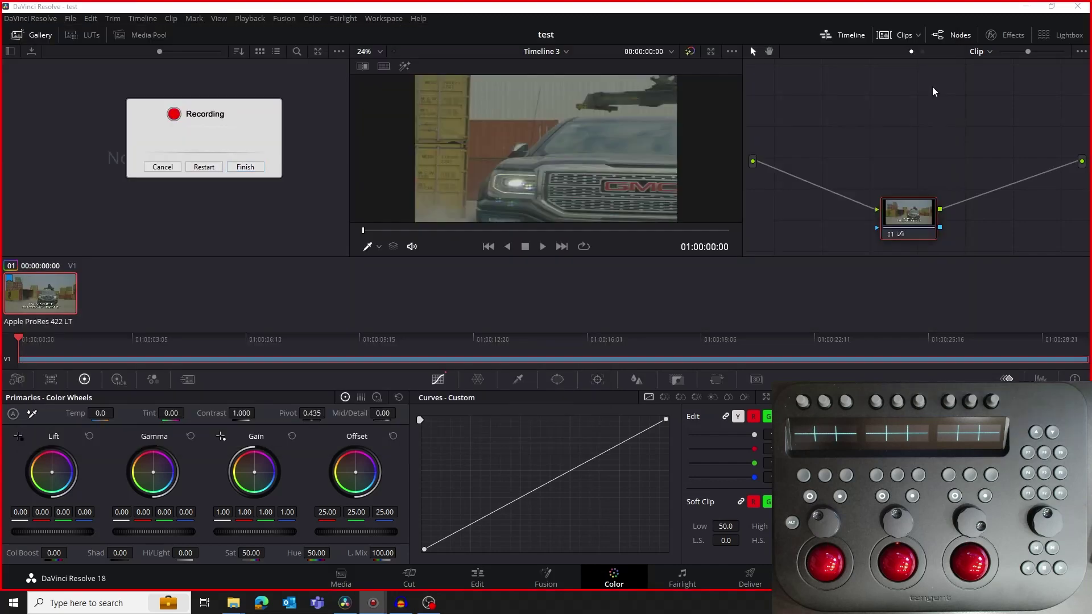
Record grabbing the Gamma color wheel, assign the saved script to the middle trackerball, and switch to DaVinci Resolve for a test
click(179, 450)
click(243, 170)
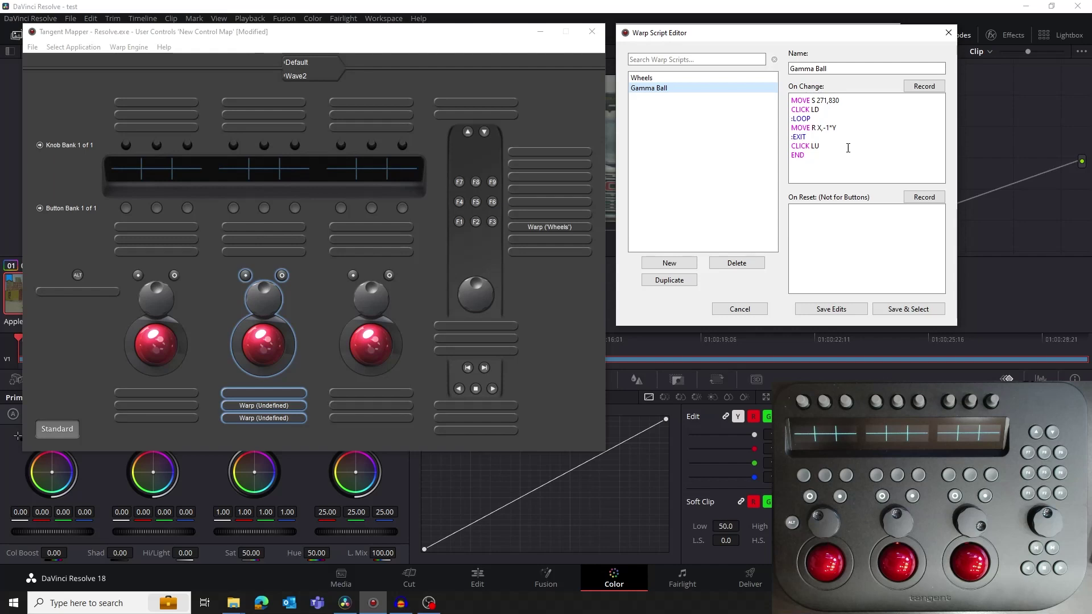
click(918, 312)
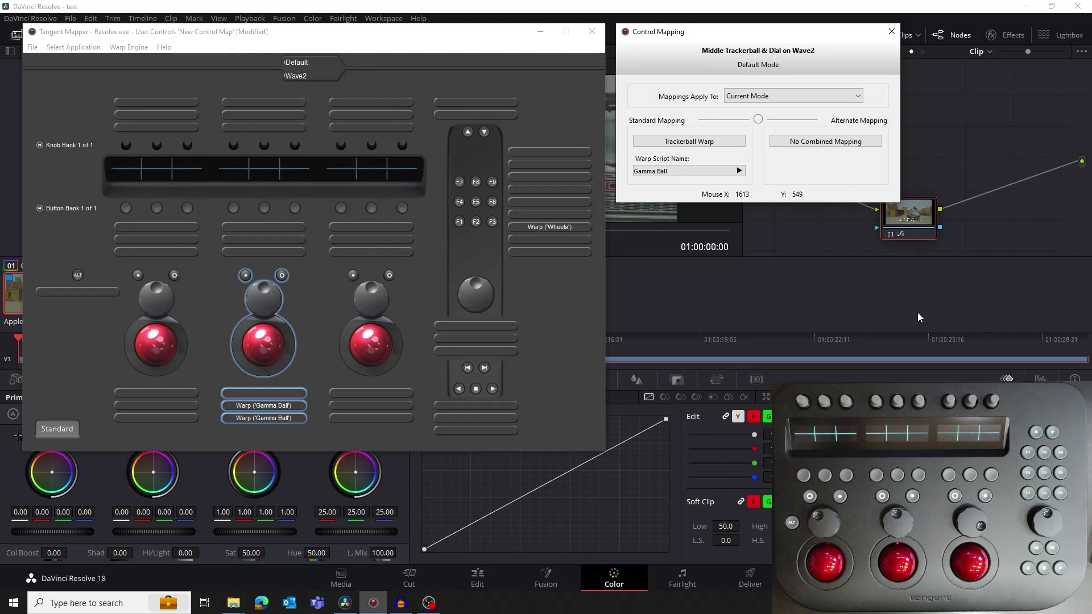
click(889, 33)
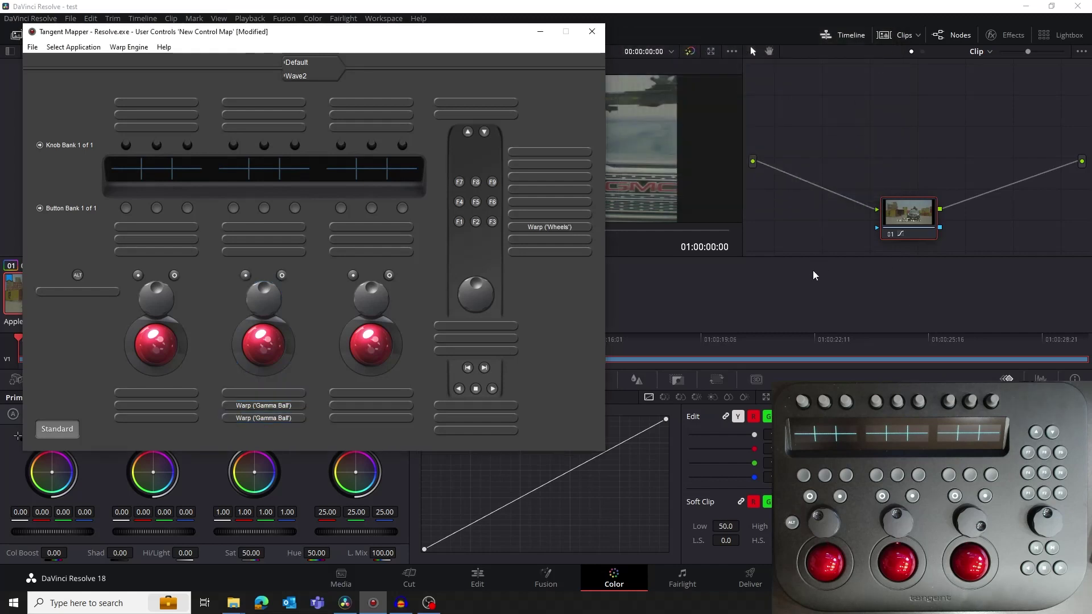
click(808, 291)
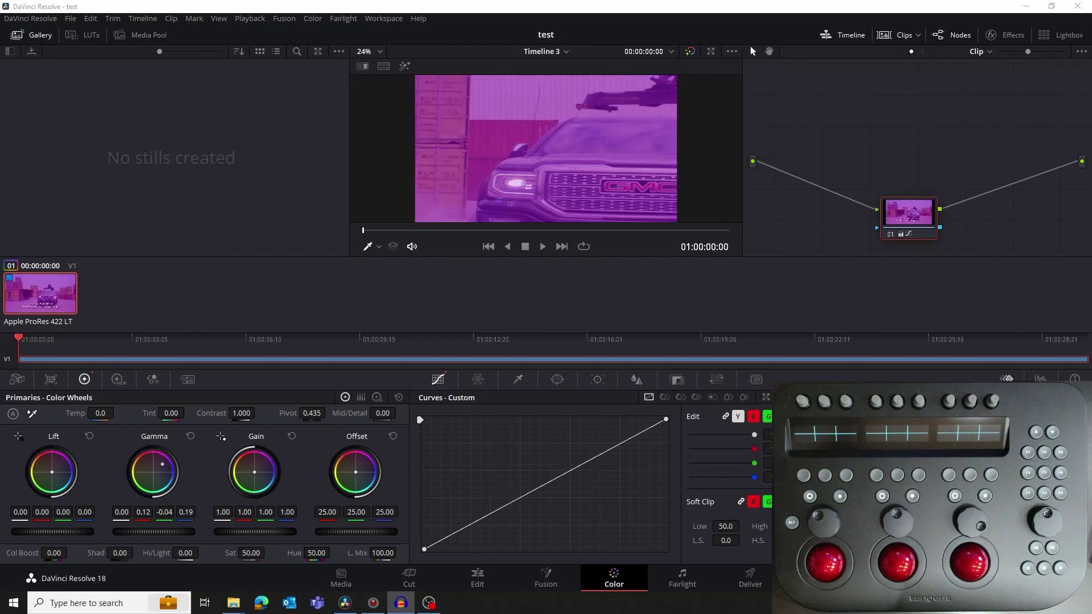
In Tangent Mapper, record a Gamma wheel reset as the Gamma Ball script's On Reset action, and switch to DaVinci Resolve to test it
click(376, 605)
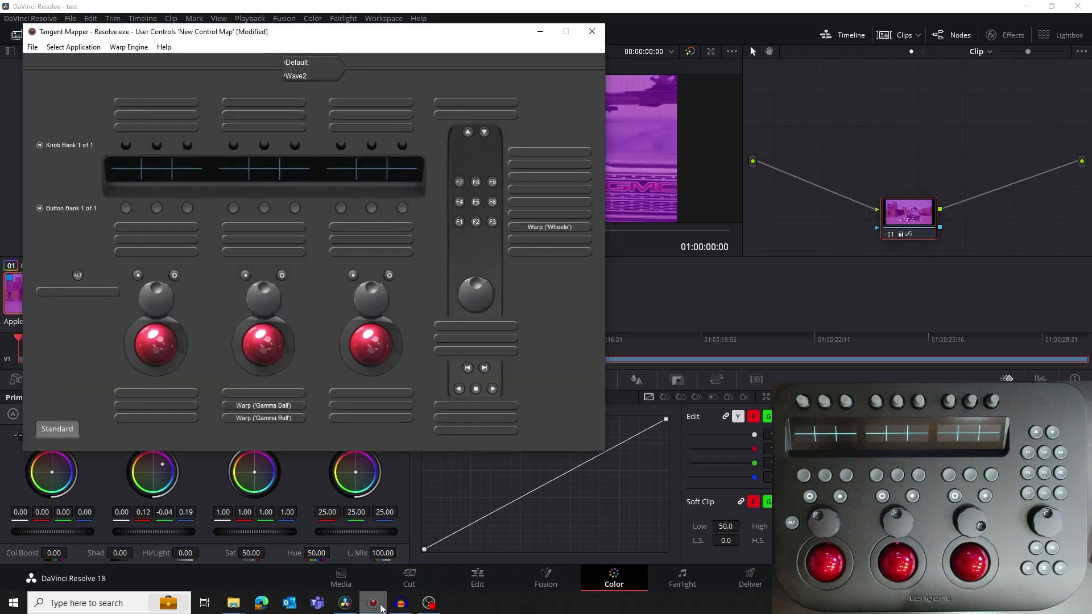
click(261, 337)
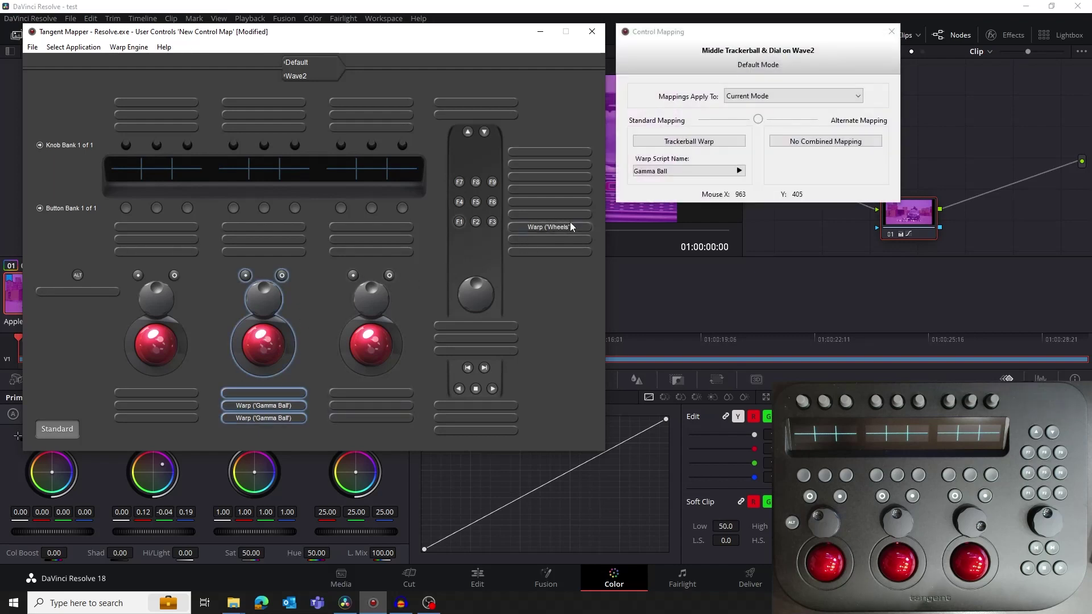
click(666, 172)
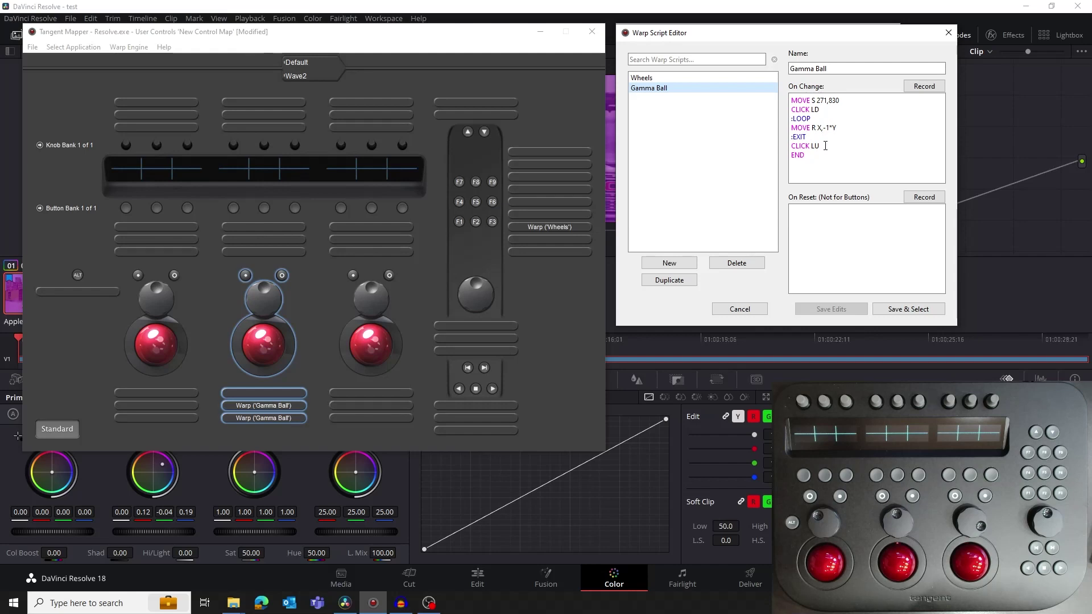
click(924, 197)
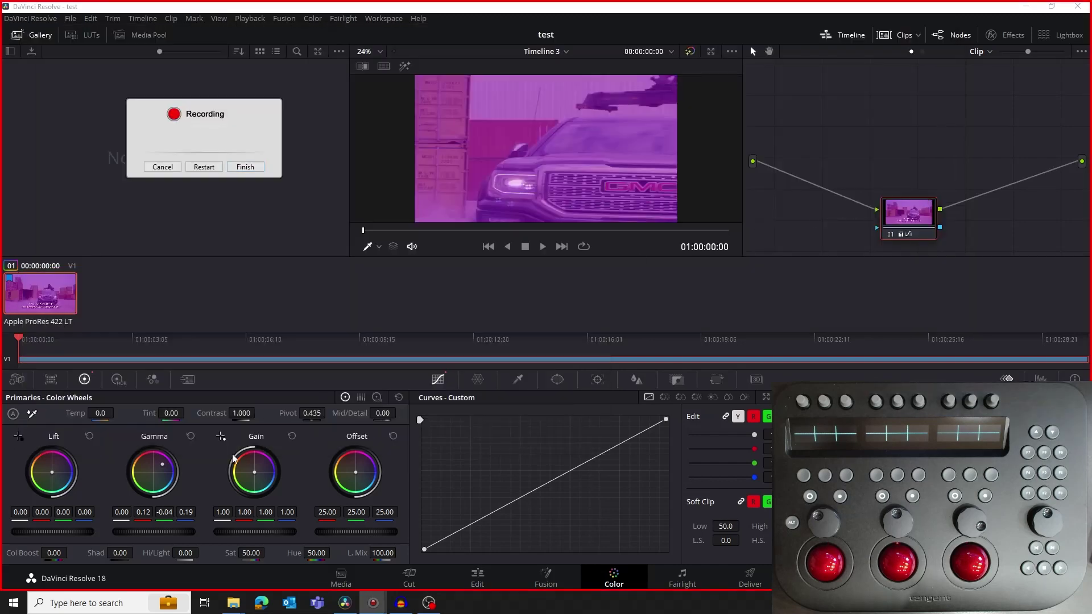
click(153, 473)
click(245, 167)
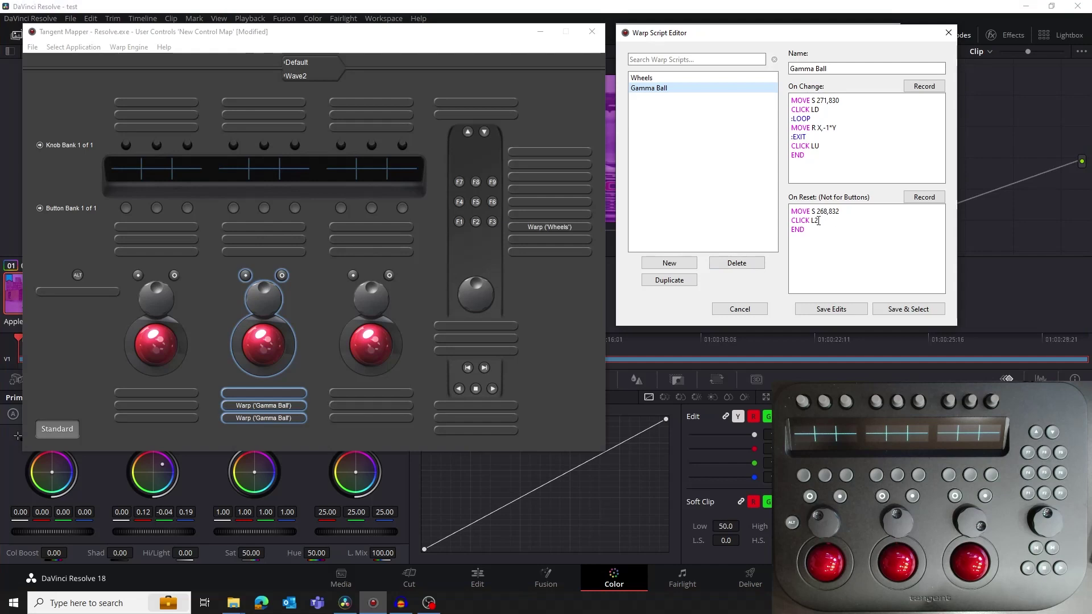
click(831, 308)
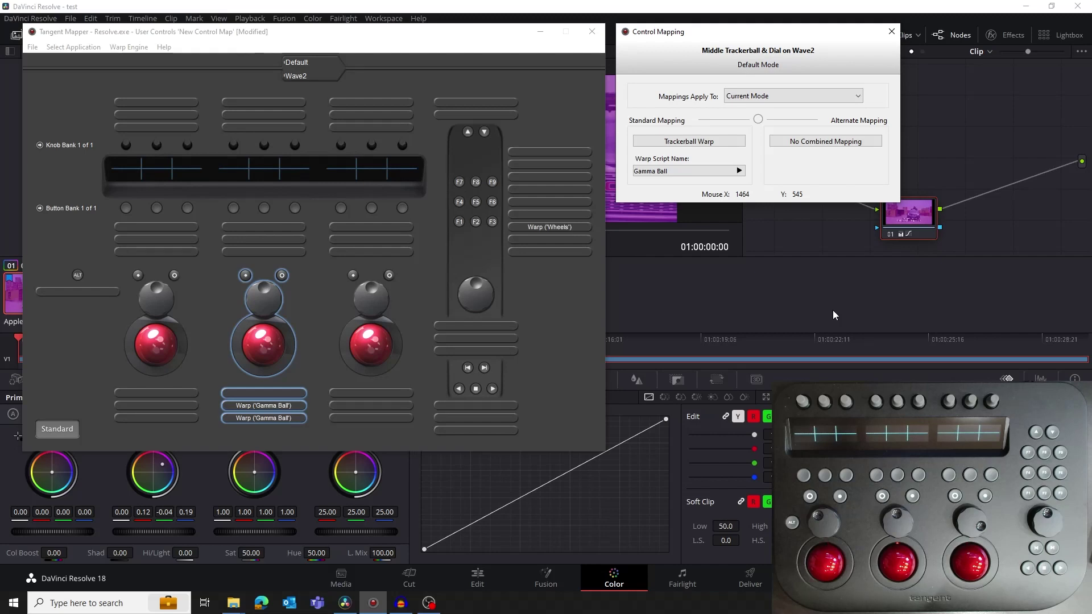
click(833, 310)
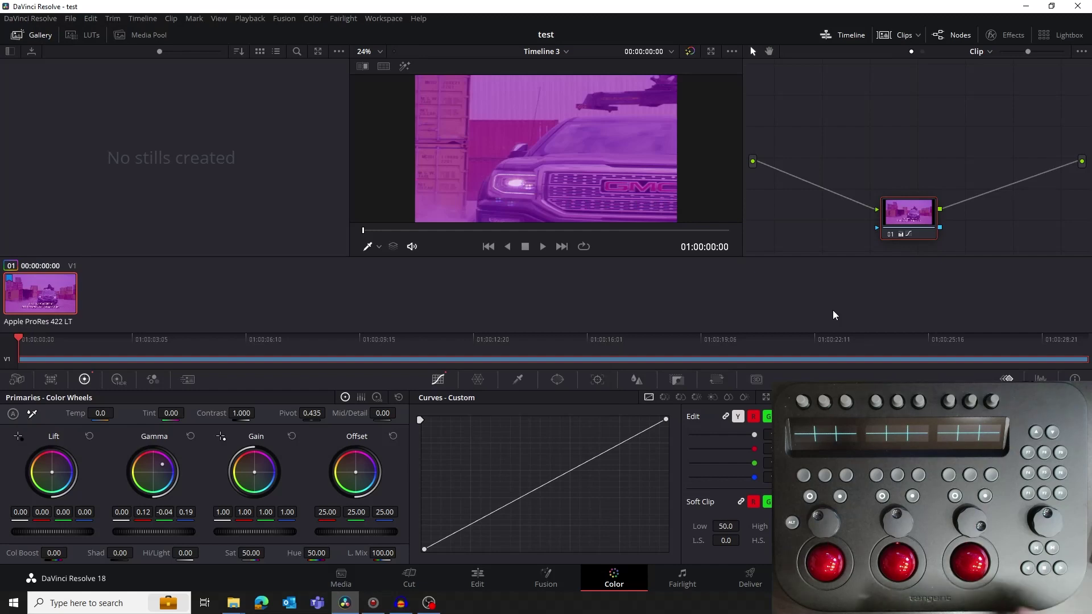
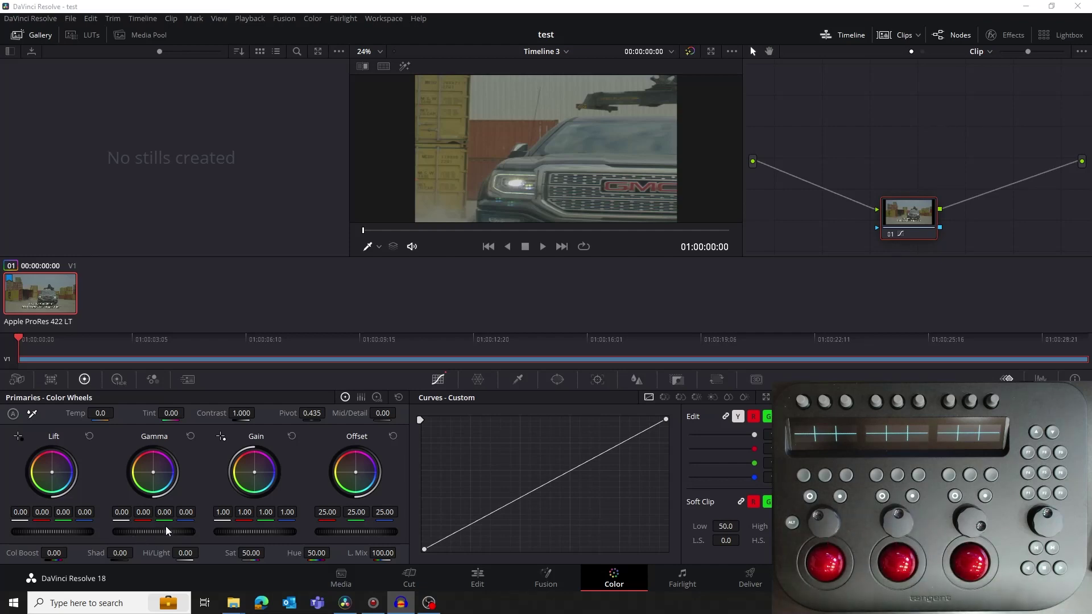
In Tangent Mapper, assign Warp as the standard mapping of the Wave2's middle dial
click(373, 603)
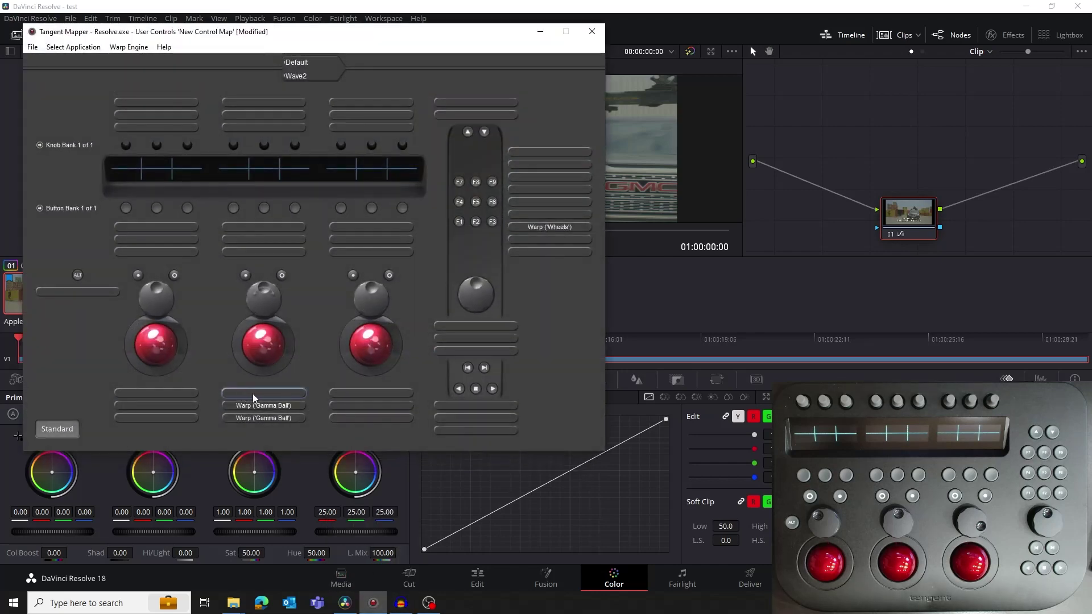
click(280, 393)
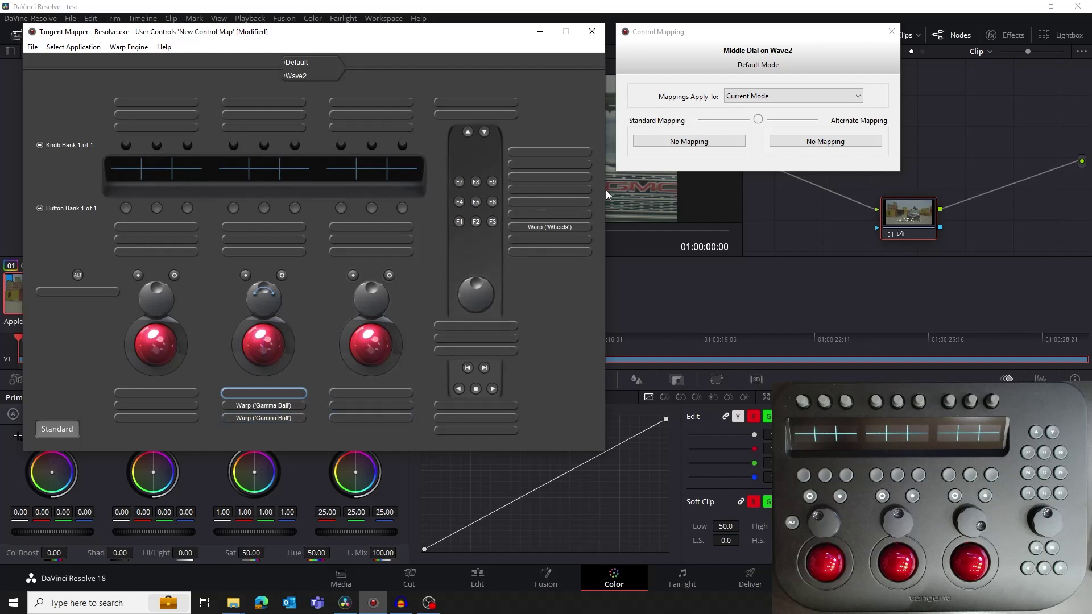
click(659, 148)
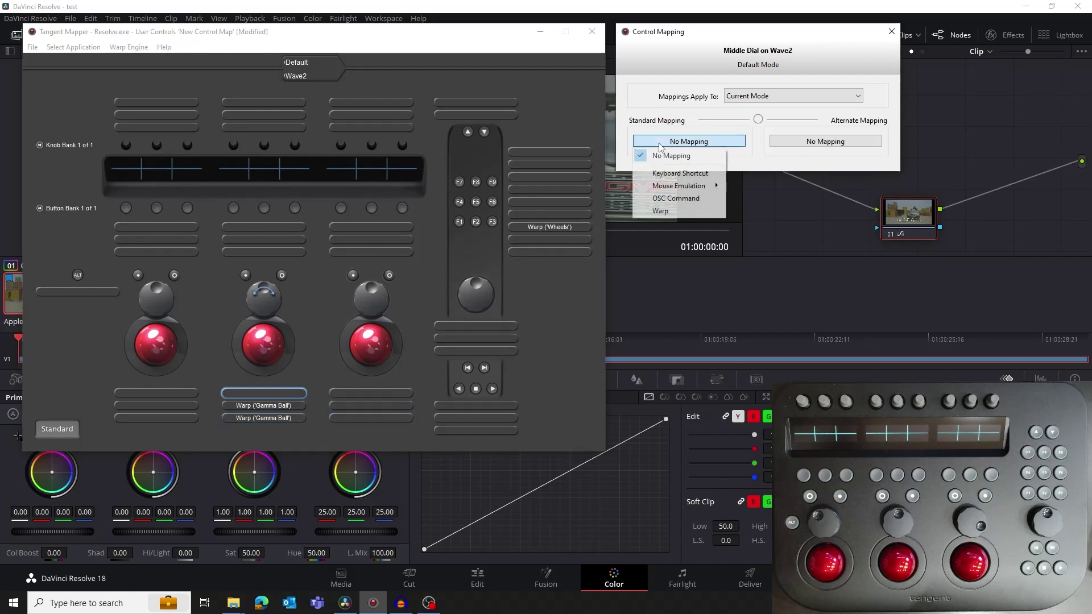
click(674, 214)
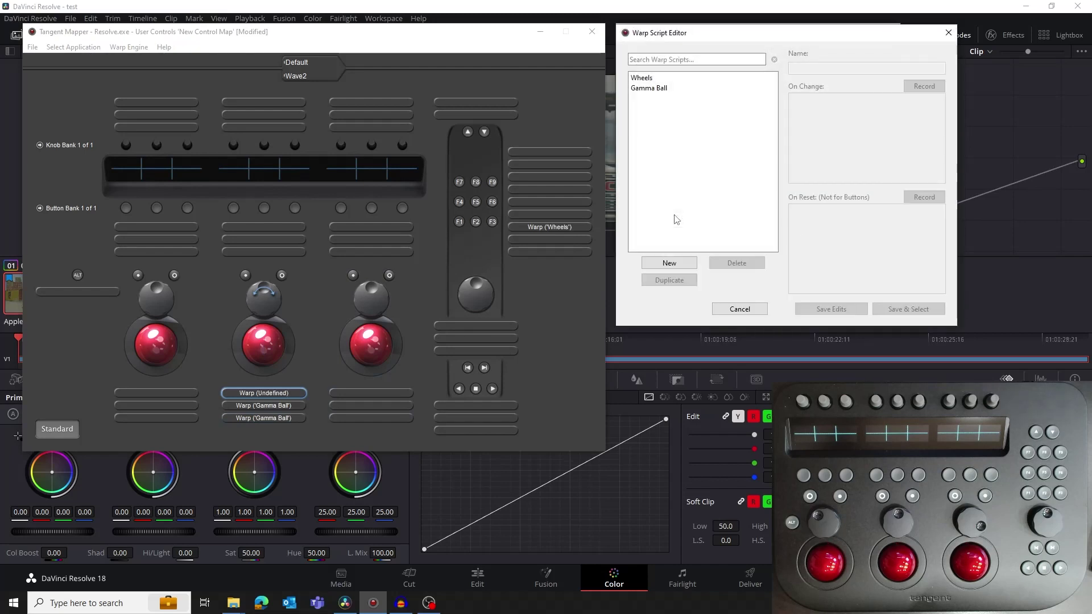
Create a warp script named Gamma Master and record grabbing the Gamma master wheel as its On Change action
click(679, 265)
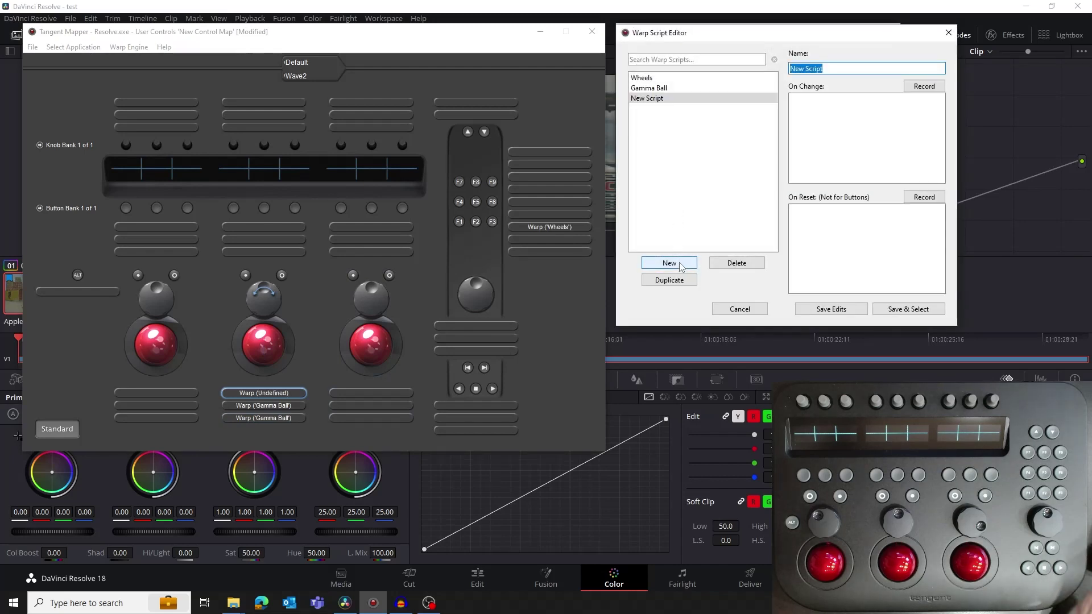
text(Gamma )
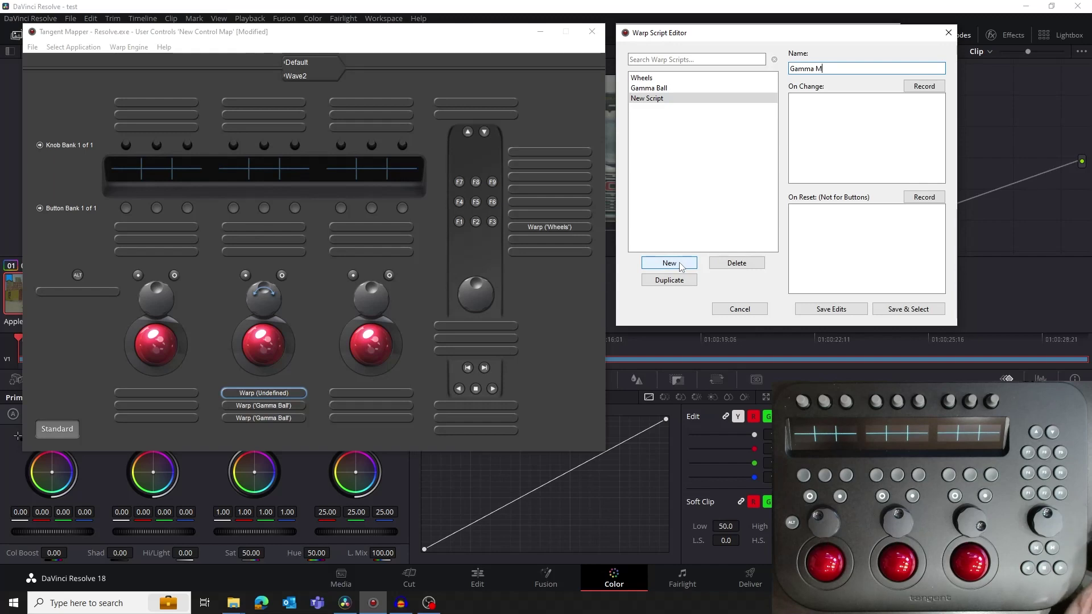
text(Master)
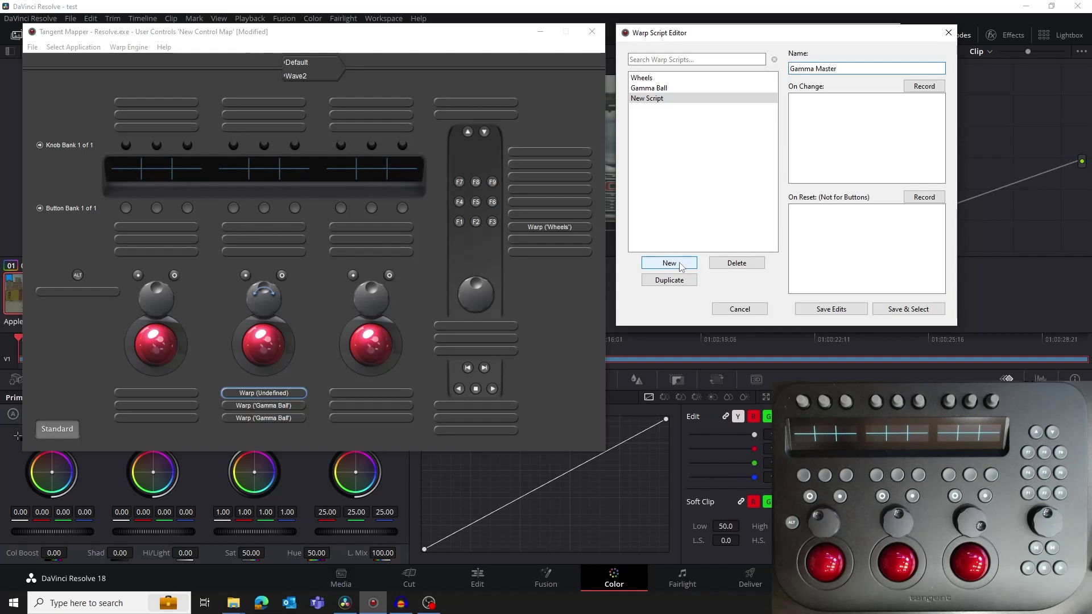
click(923, 86)
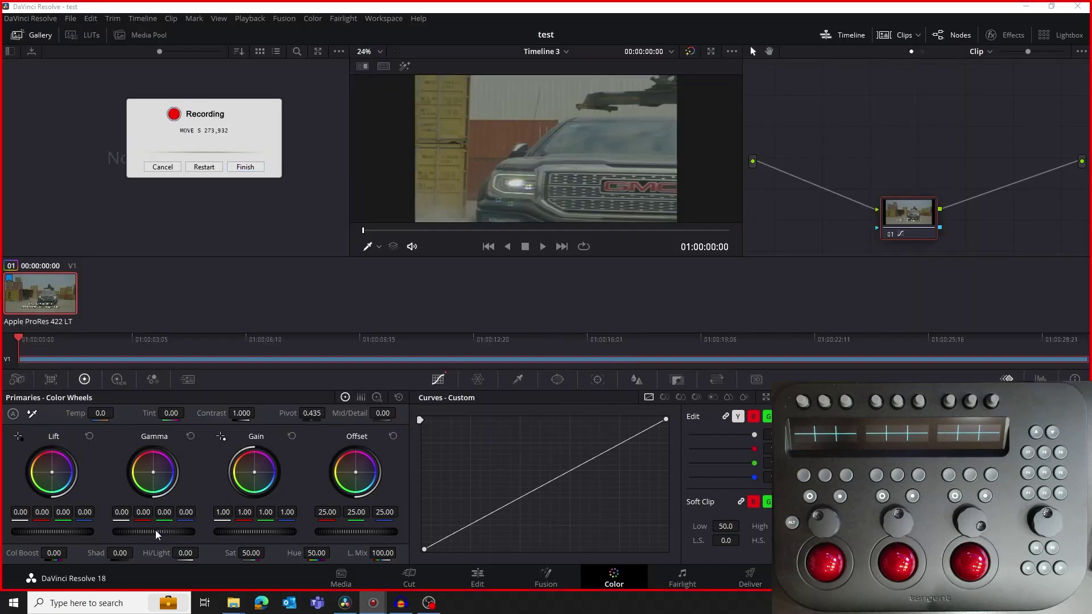
click(200, 530)
click(241, 164)
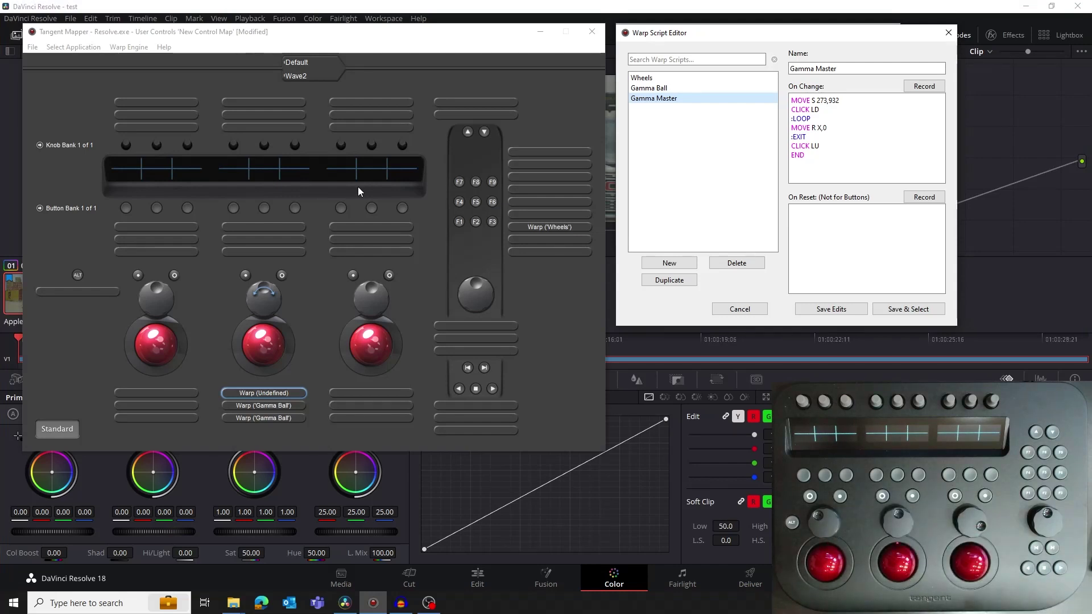
Record a Gamma wheel reset as the Gamma Master script's On Reset action, and save and select the script for the middle dial
click(915, 198)
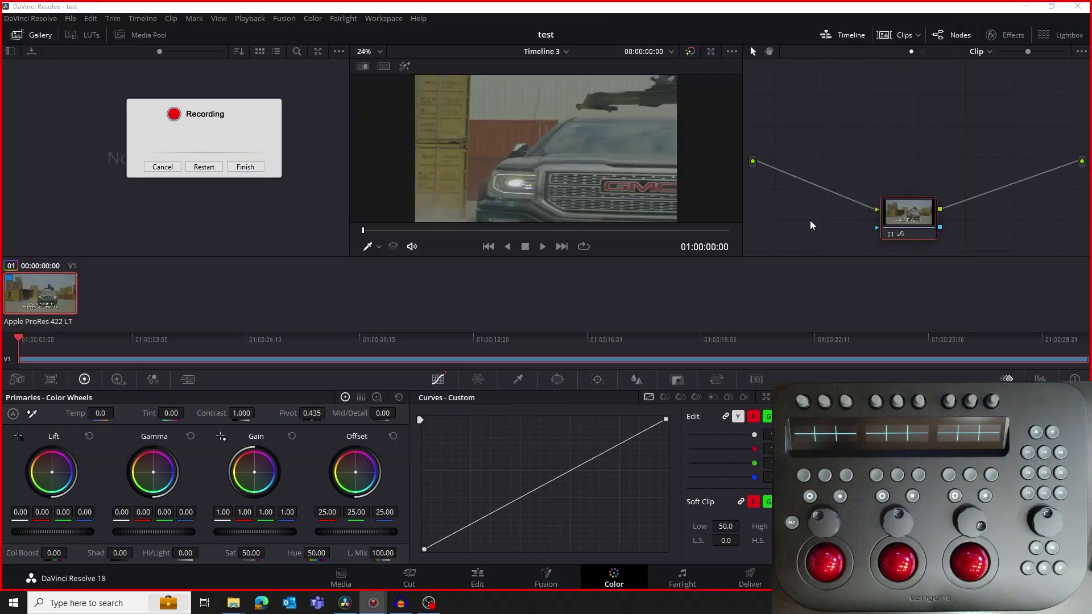
click(188, 436)
click(246, 168)
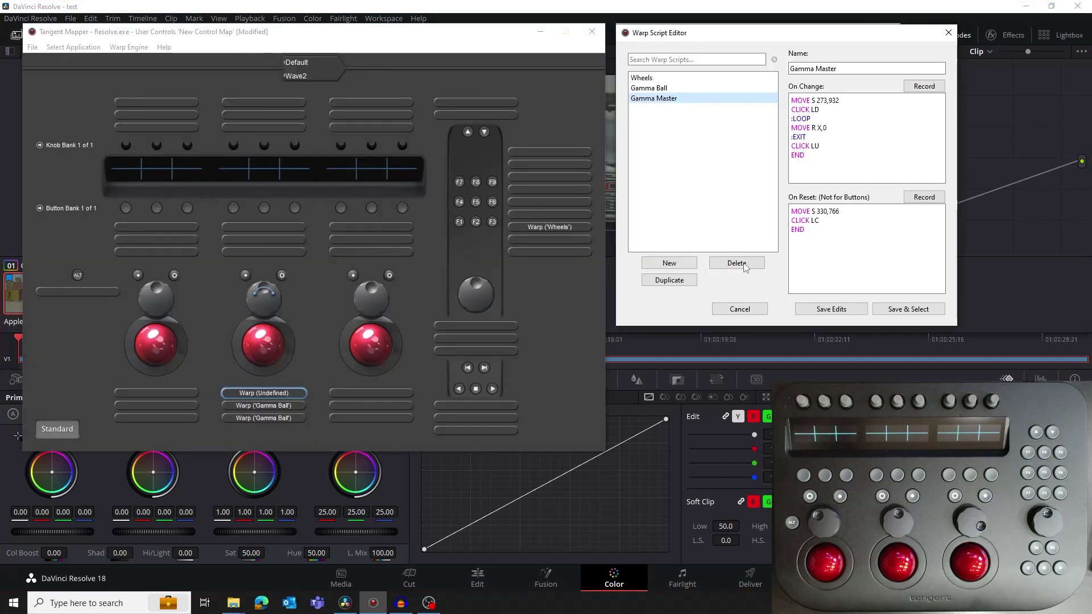
click(904, 309)
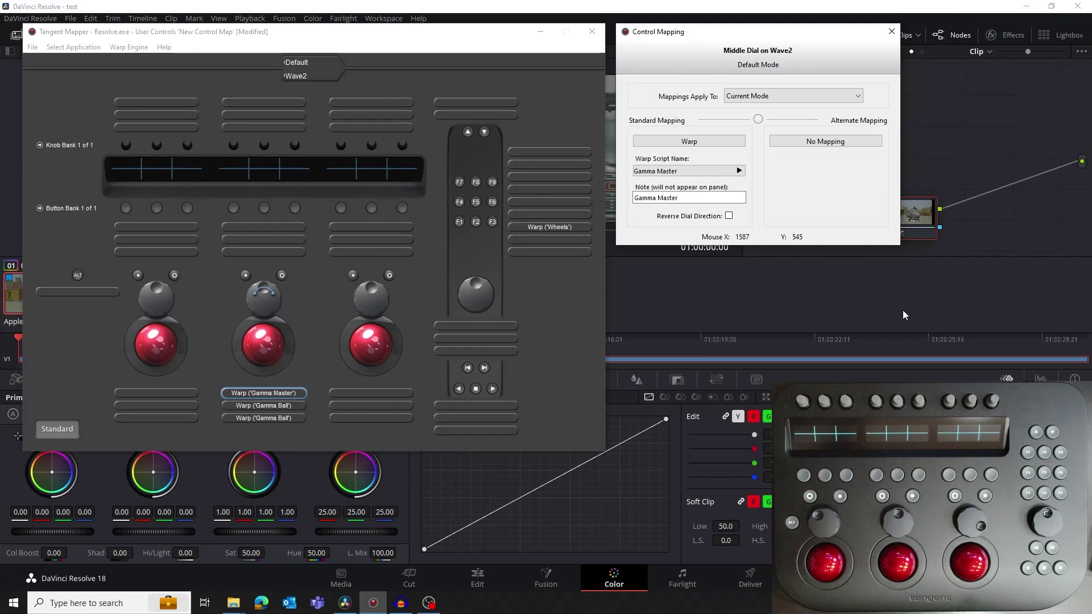
Close the dial's mapping settings, switch to DaVinci Resolve to test the Gamma Master dial, and reset the Gamma wheel
click(891, 31)
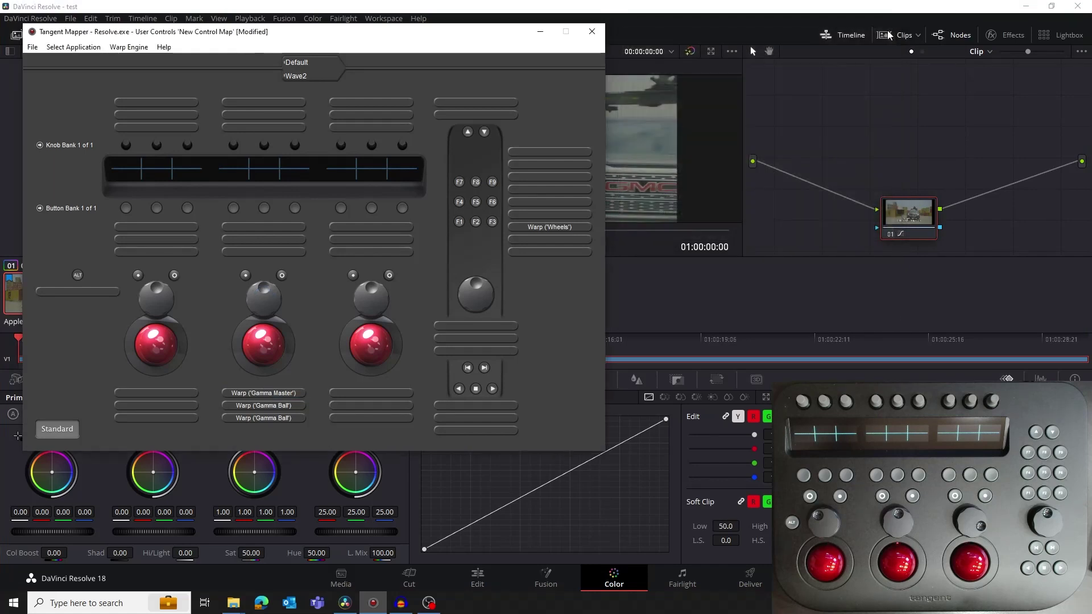
click(788, 295)
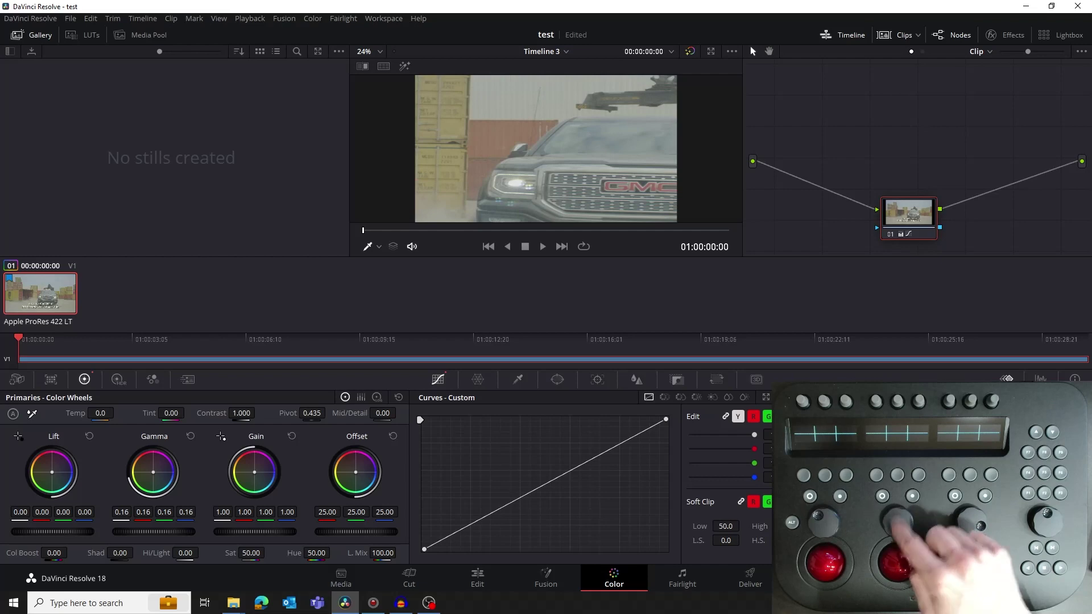
click(190, 437)
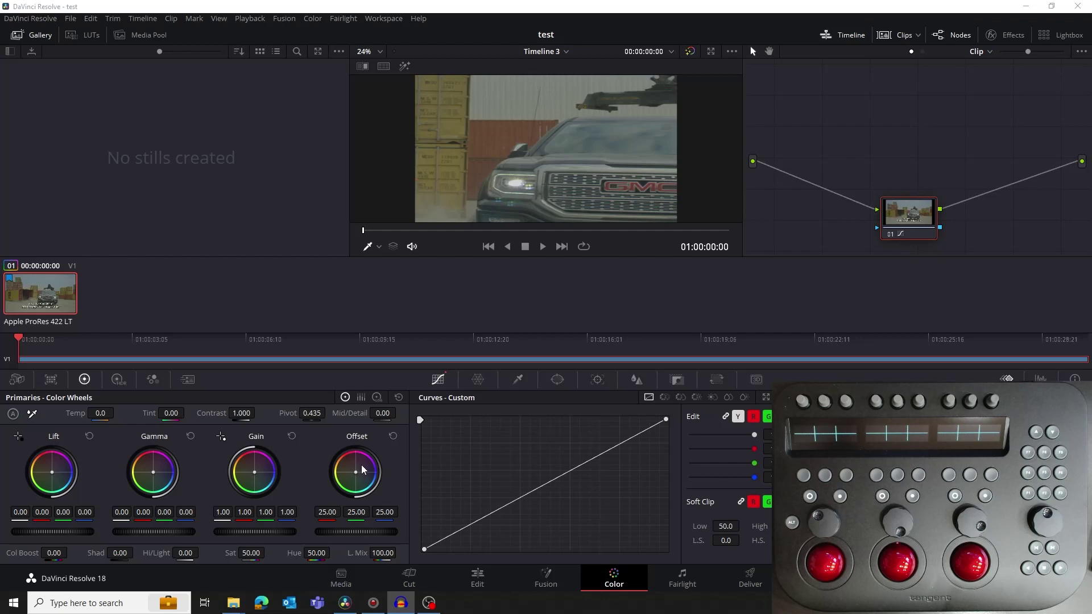
In Tangent Mapper, assign a combined Trackerball Warp as the alternate mapping of the Wave2's middle trackerball and dial
click(372, 604)
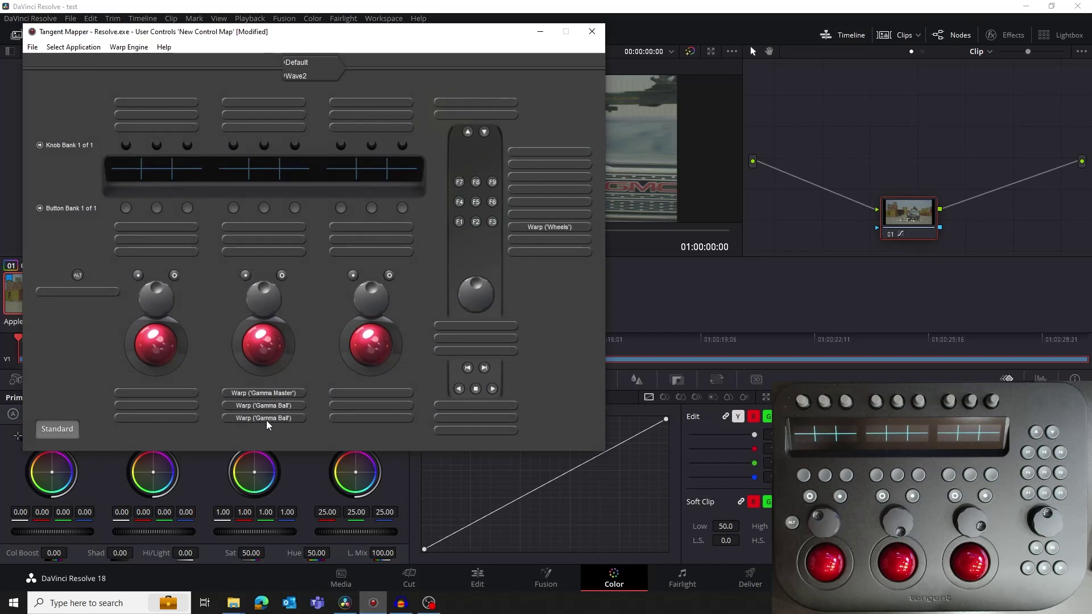
click(266, 350)
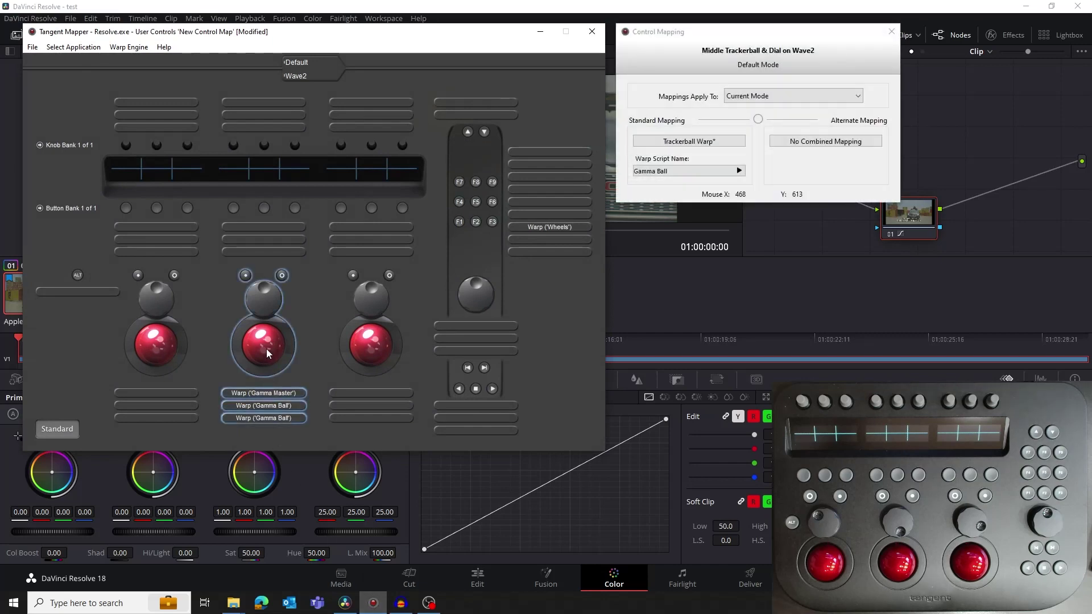
click(827, 142)
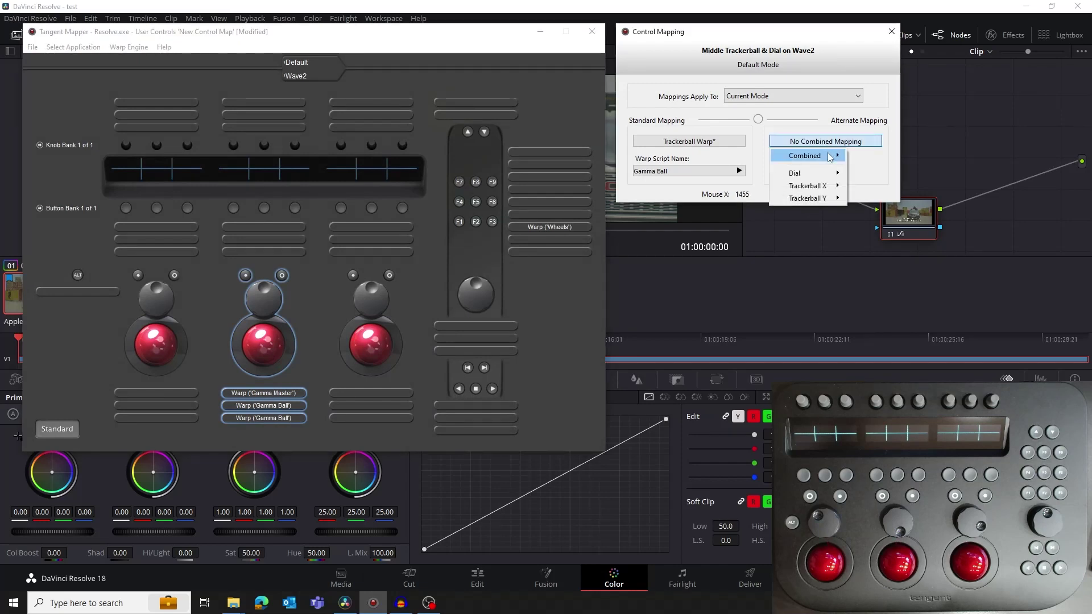
mouse_move(827, 155)
click(892, 186)
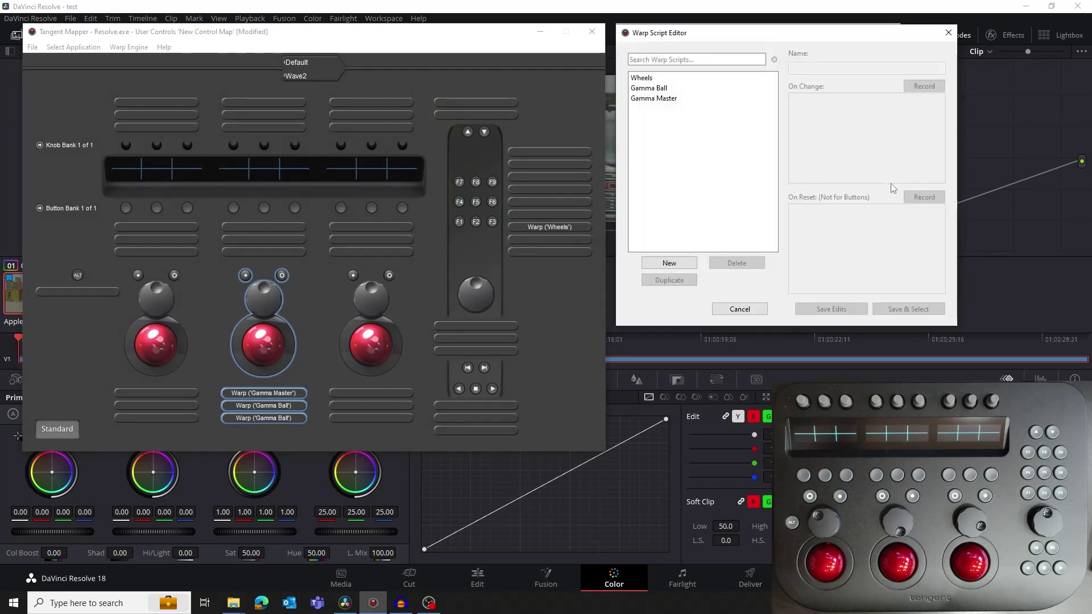
Create a warp script named Offset Ball and record grabbing the Offset wheel's center as its On Change action
click(669, 263)
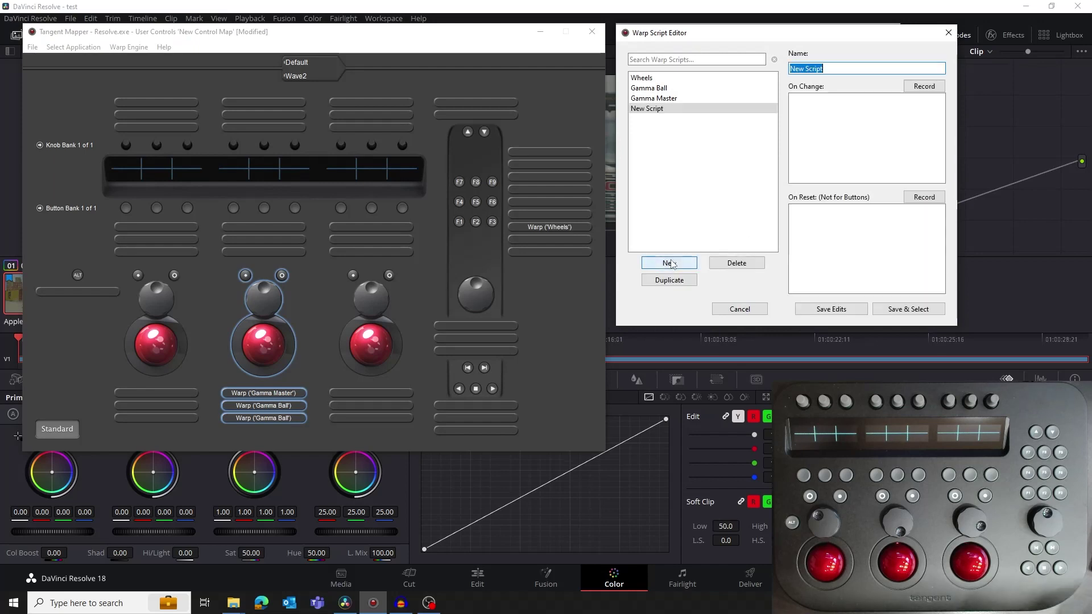
text(Offset Ball)
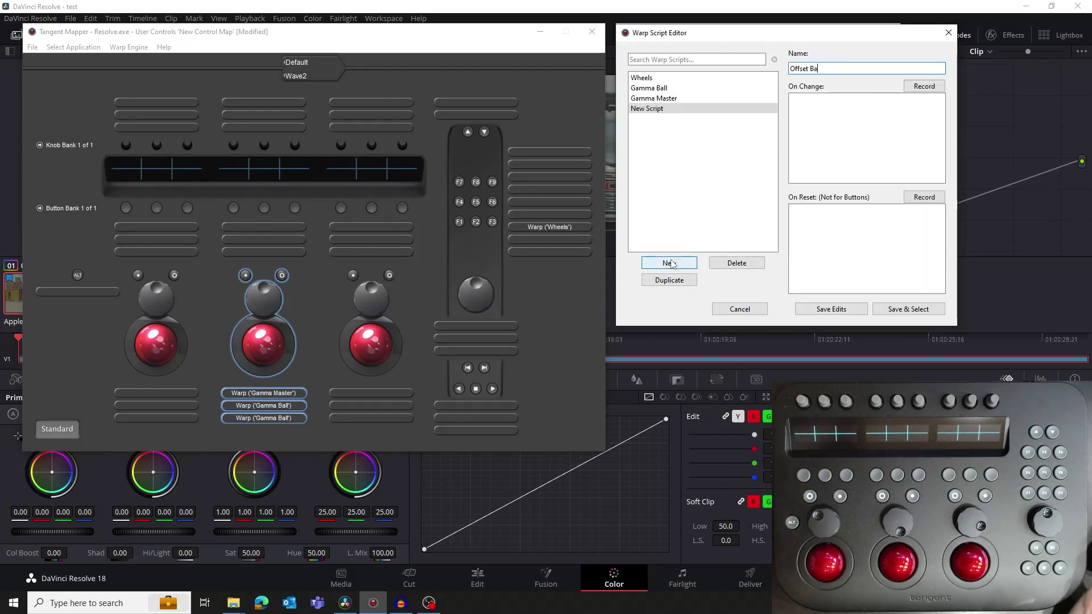
click(933, 91)
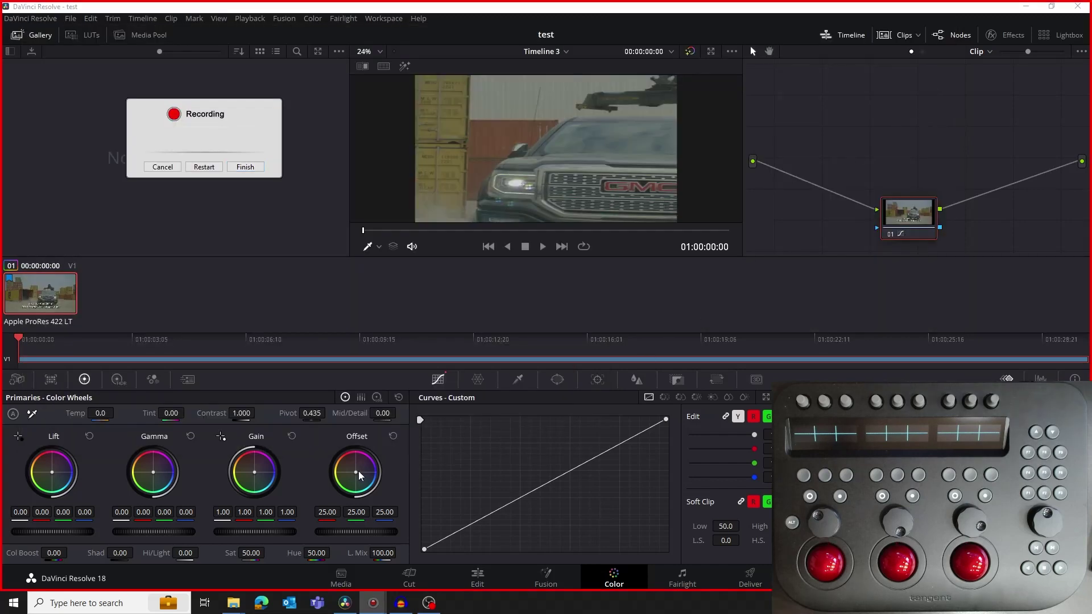
click(358, 471)
click(245, 167)
Record an Offset wheel reset as the Offset Ball script's On Reset action, and save and select it for the middle trackerball's alternate mapping
click(933, 200)
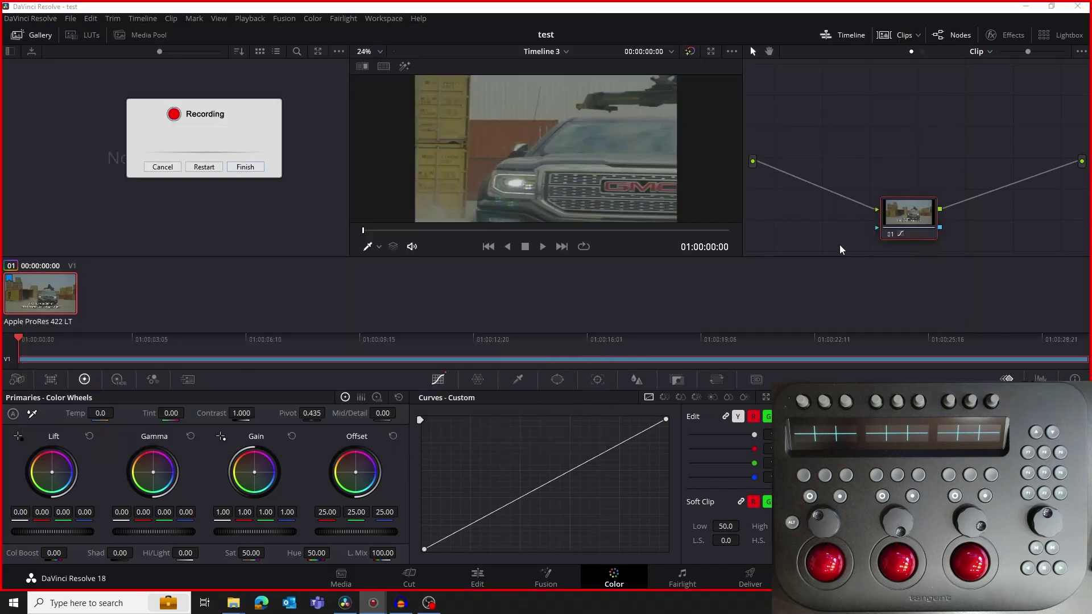
click(367, 467)
click(255, 169)
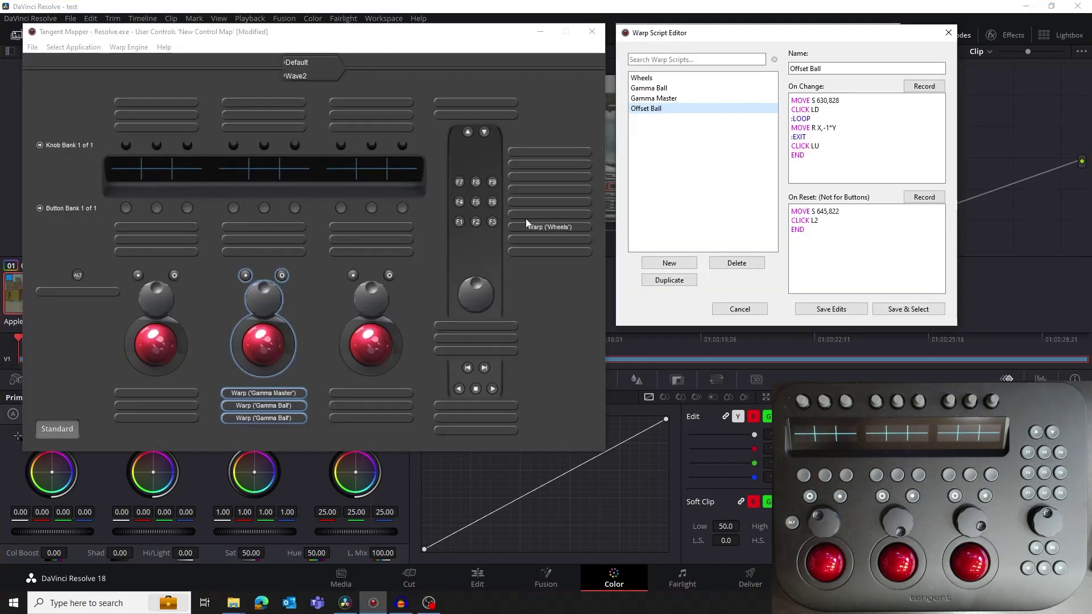
click(896, 313)
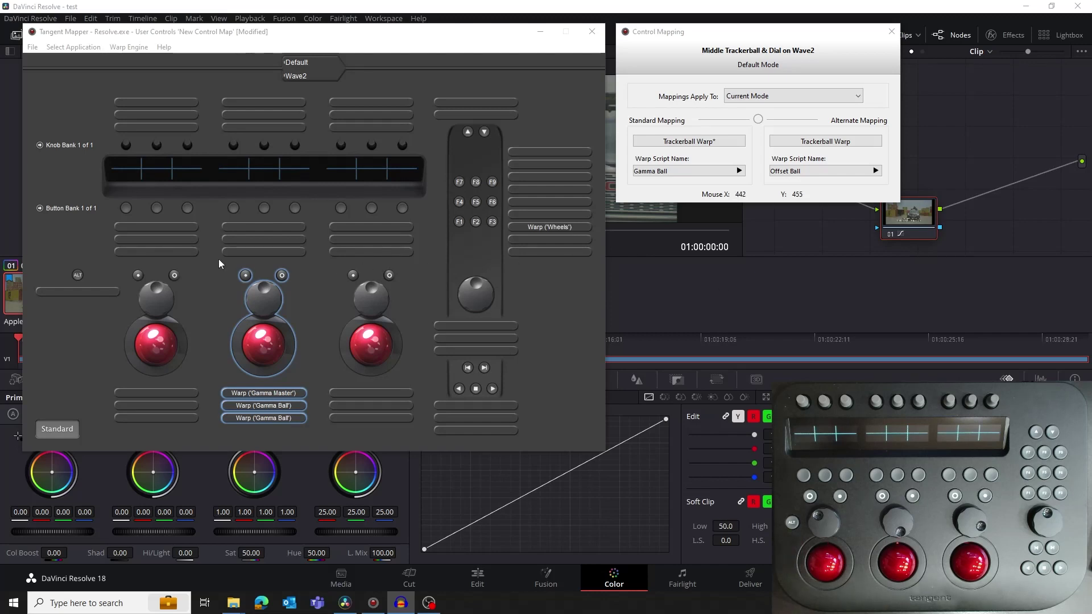
Map the Wave2's Alt button to Select ALTernative Function, and switch to DaVinci Resolve to test the Gamma and Offset wheels
click(78, 276)
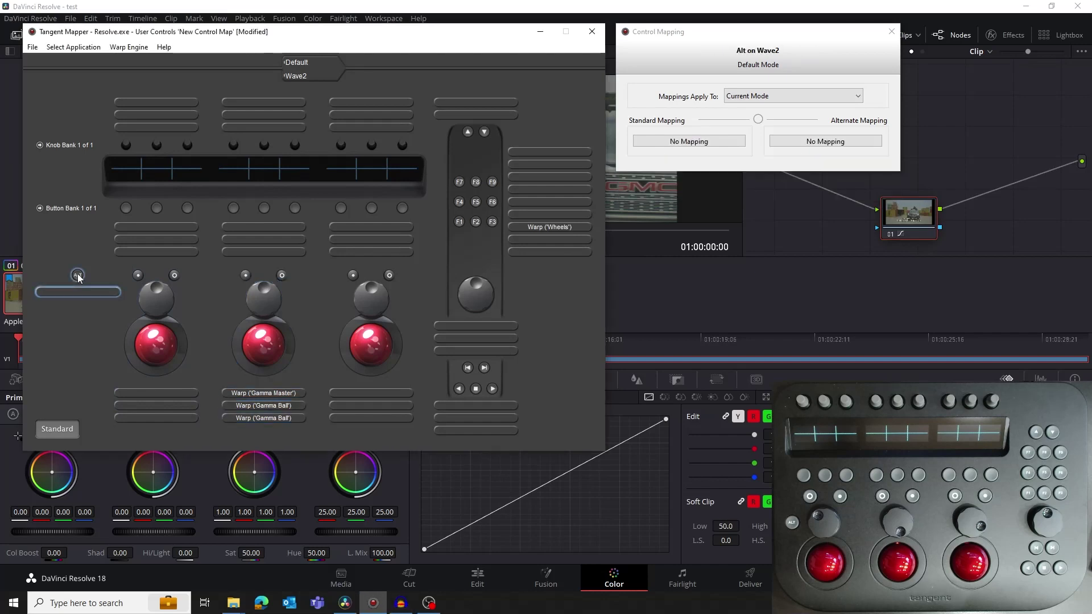
click(672, 142)
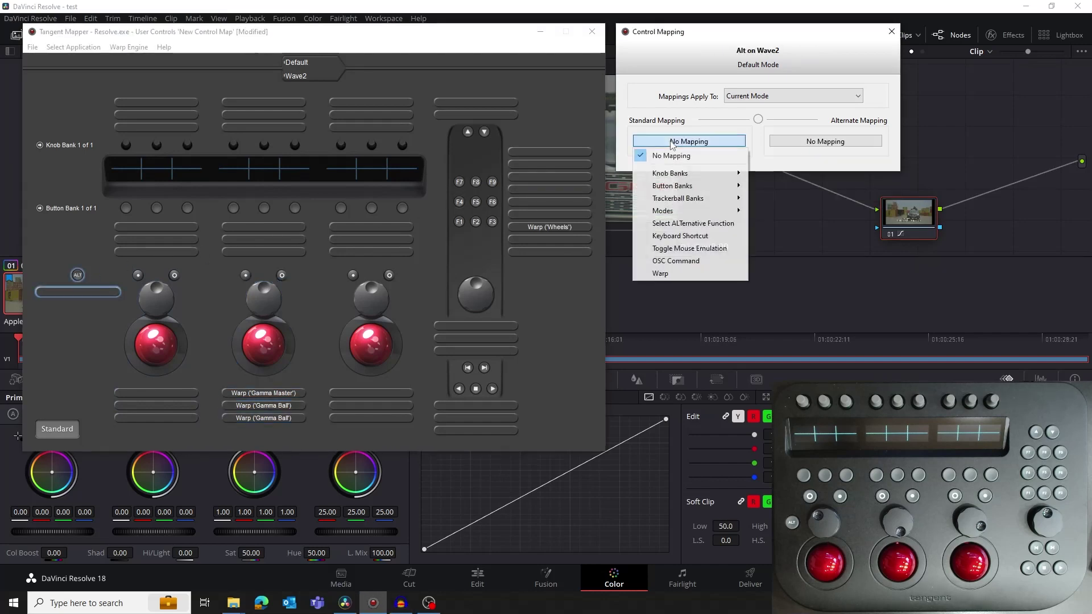
click(691, 224)
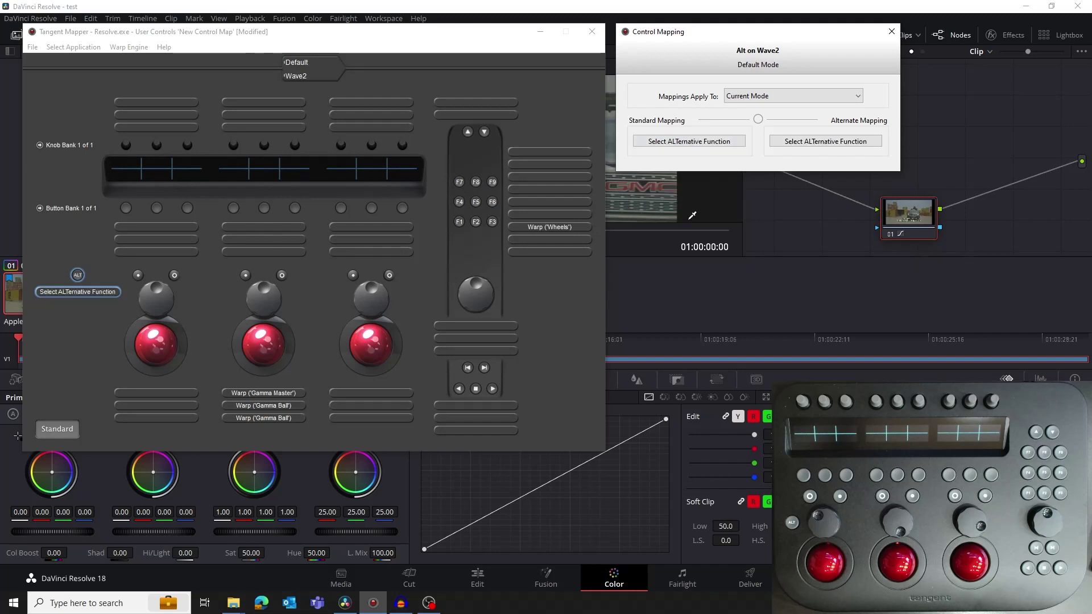
click(694, 293)
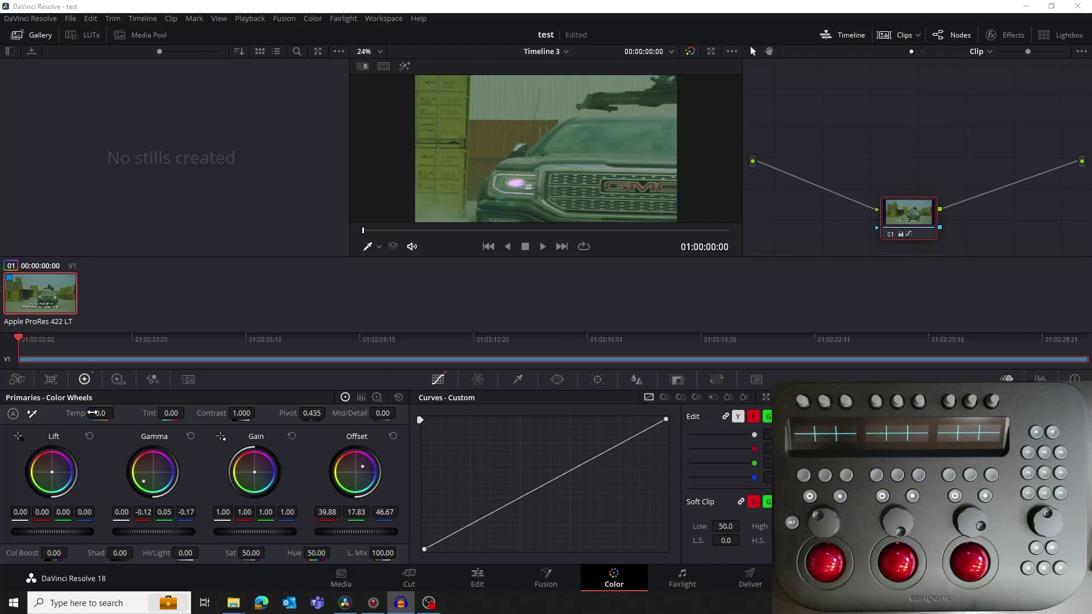
In Tangent Mapper, assign Warp as the standard mapping of the Wave2's Knob 1
click(373, 603)
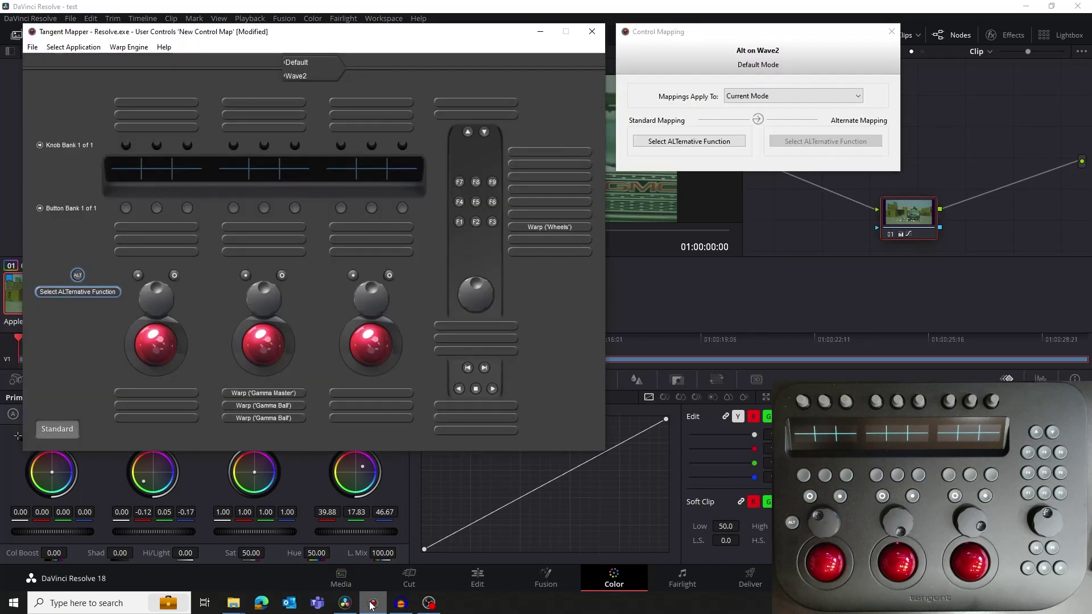
click(125, 144)
click(652, 143)
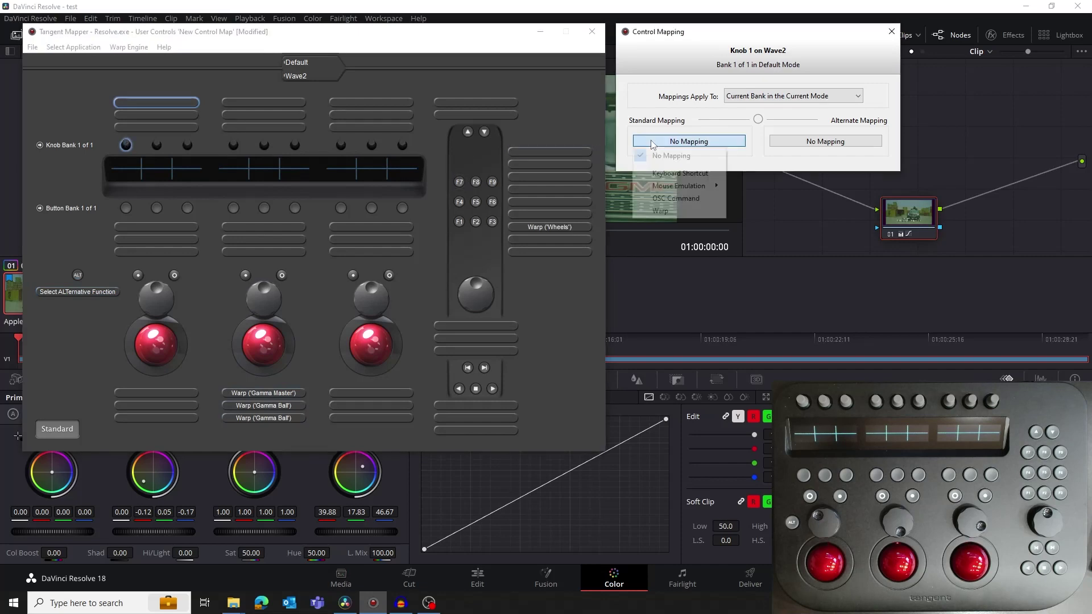
click(661, 210)
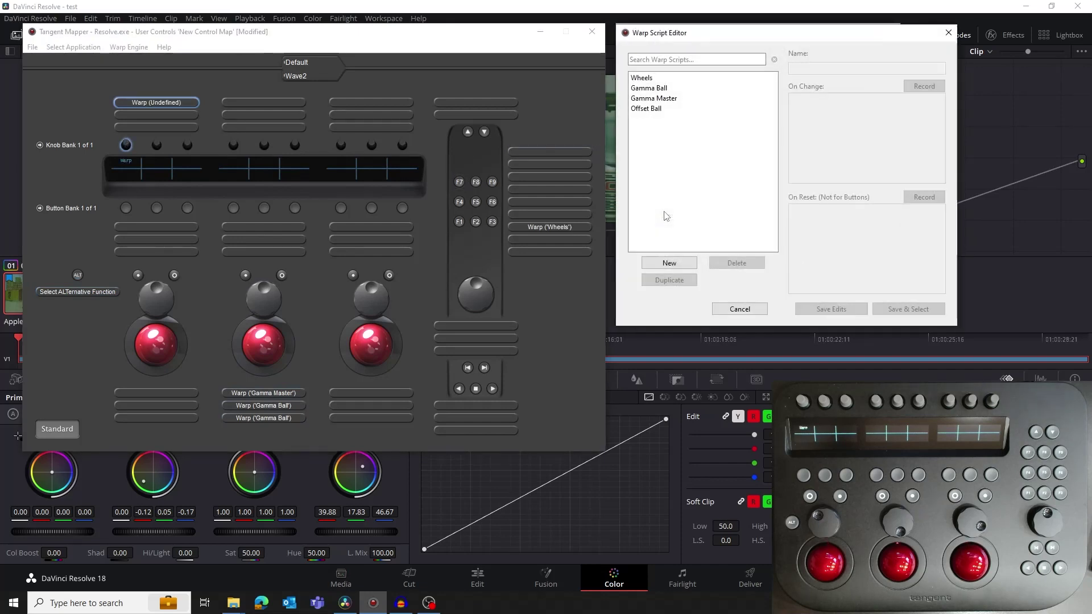
Create a warp script named Temp and record adjusting the Temp value in the color wheels as its On Change action
click(668, 263)
text(Te)
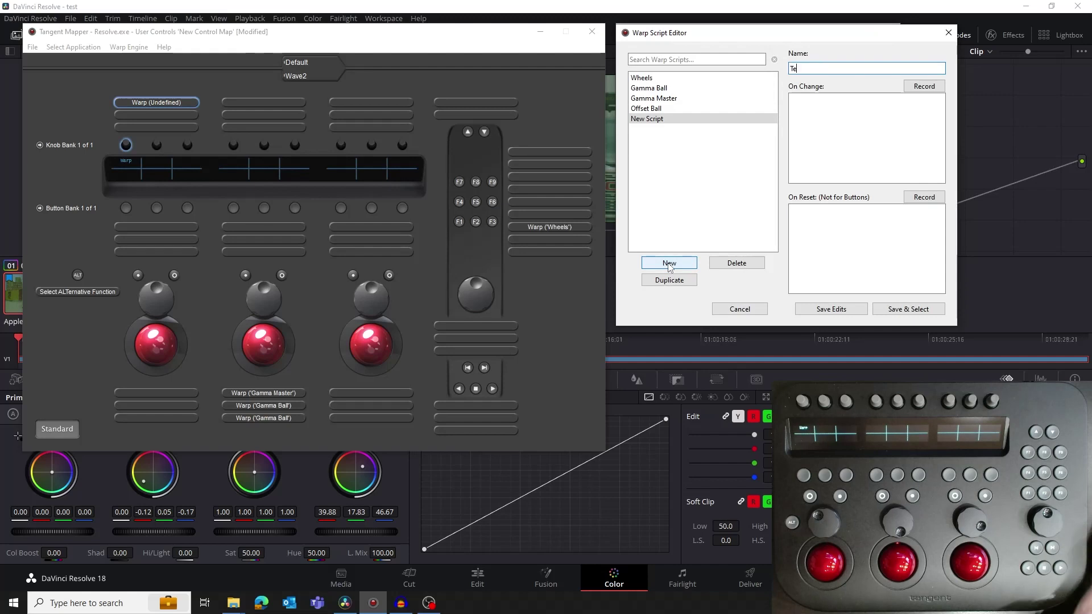
text(mp)
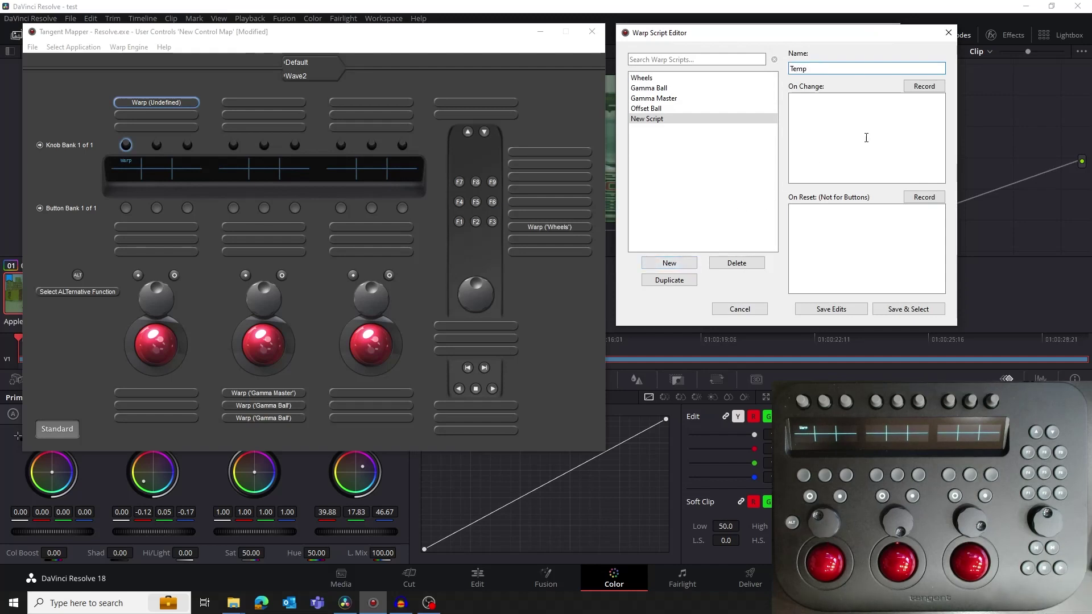
click(924, 86)
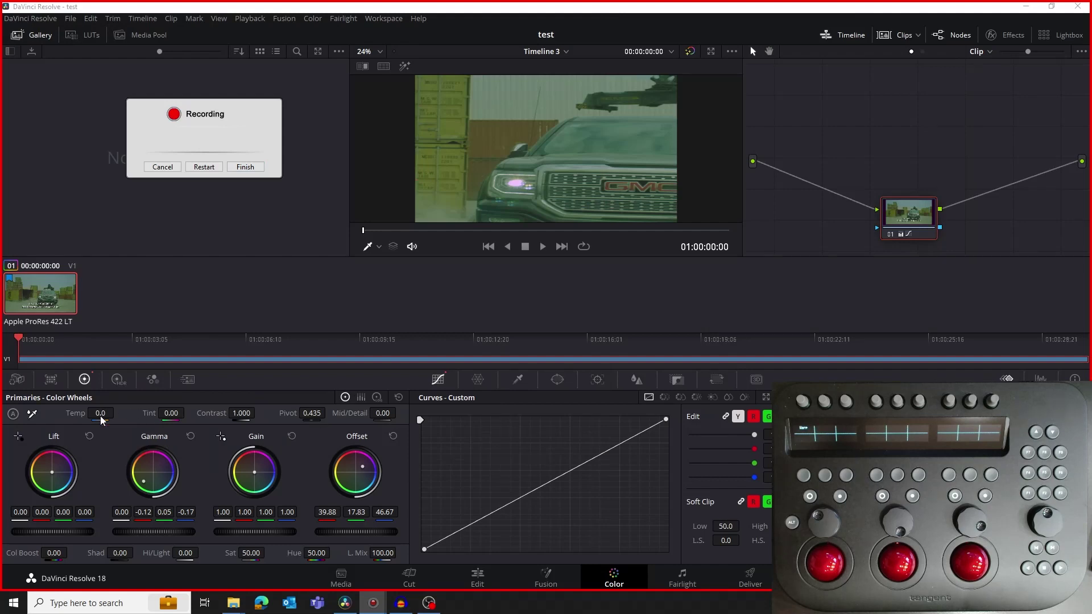
drag(100, 415, 121, 415)
click(246, 167)
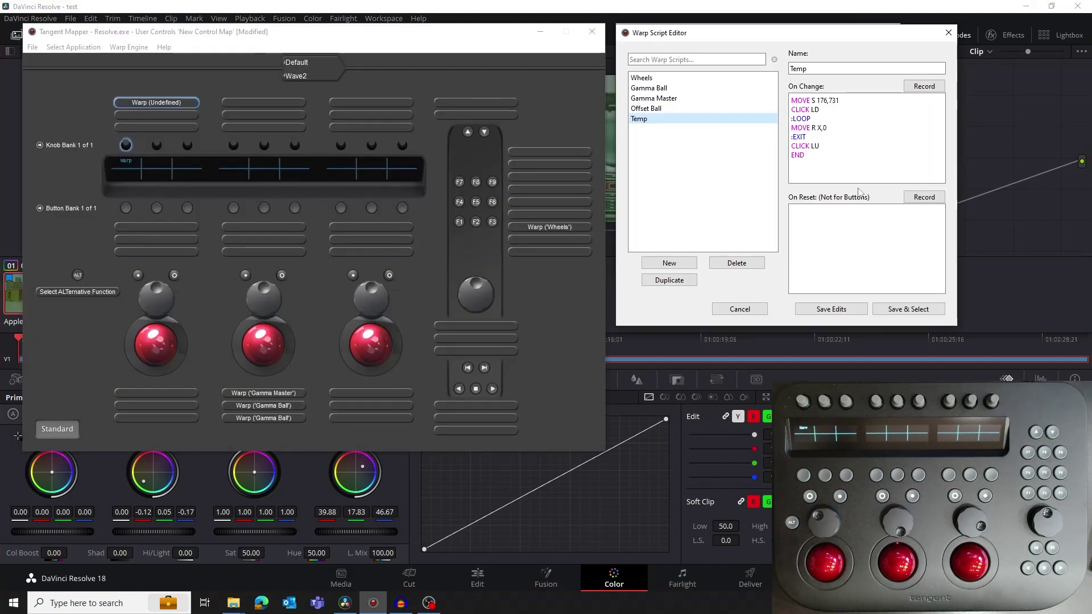
Record resetting Temp from its label as the Temp script's On Reset action, and save and select the script for Knob 1
click(924, 197)
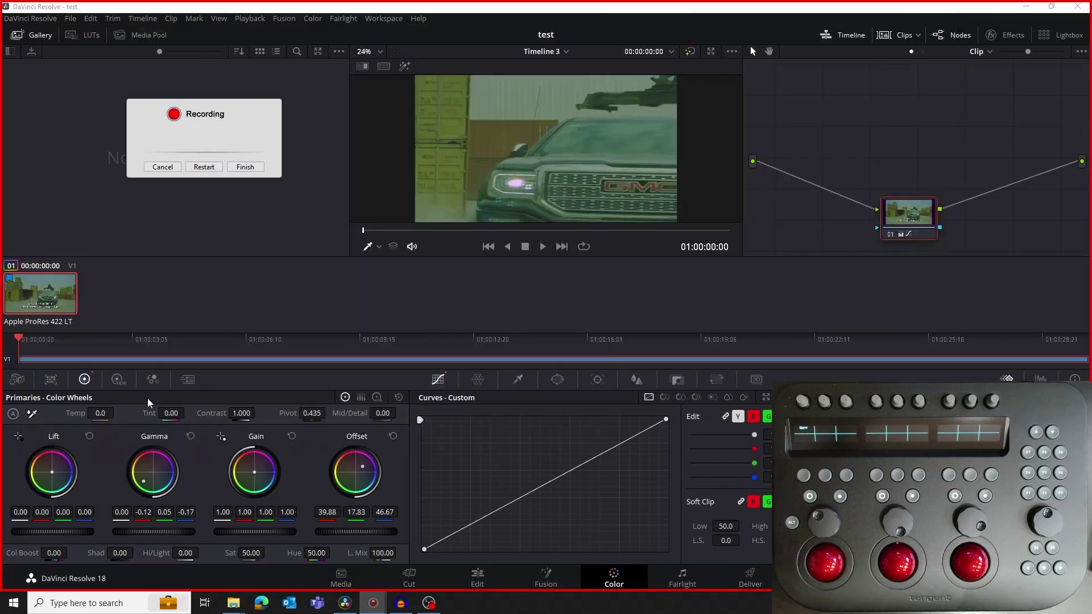
click(79, 410)
click(245, 167)
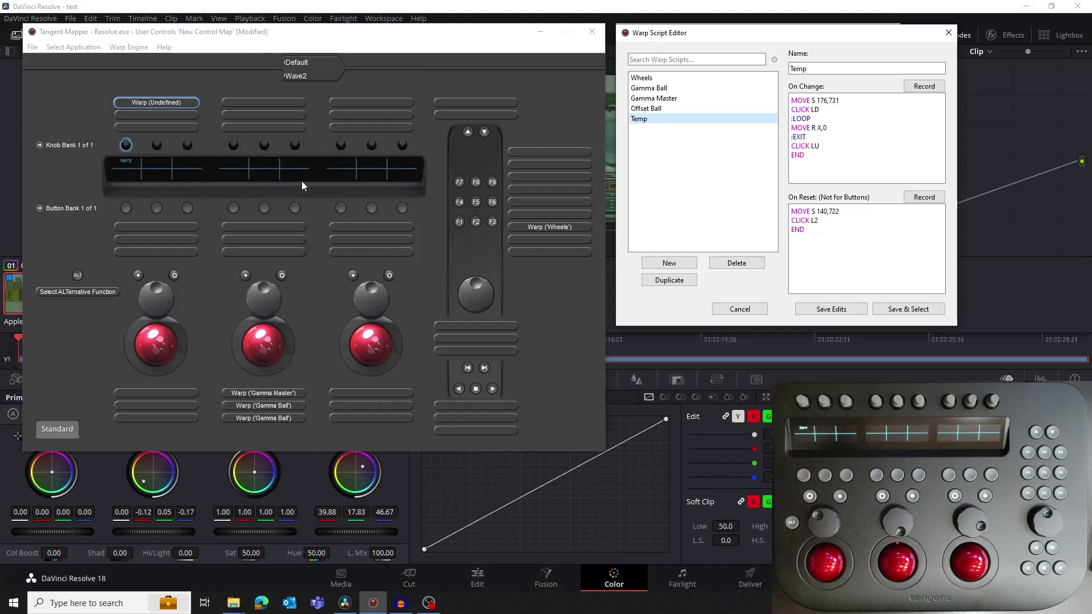
click(914, 309)
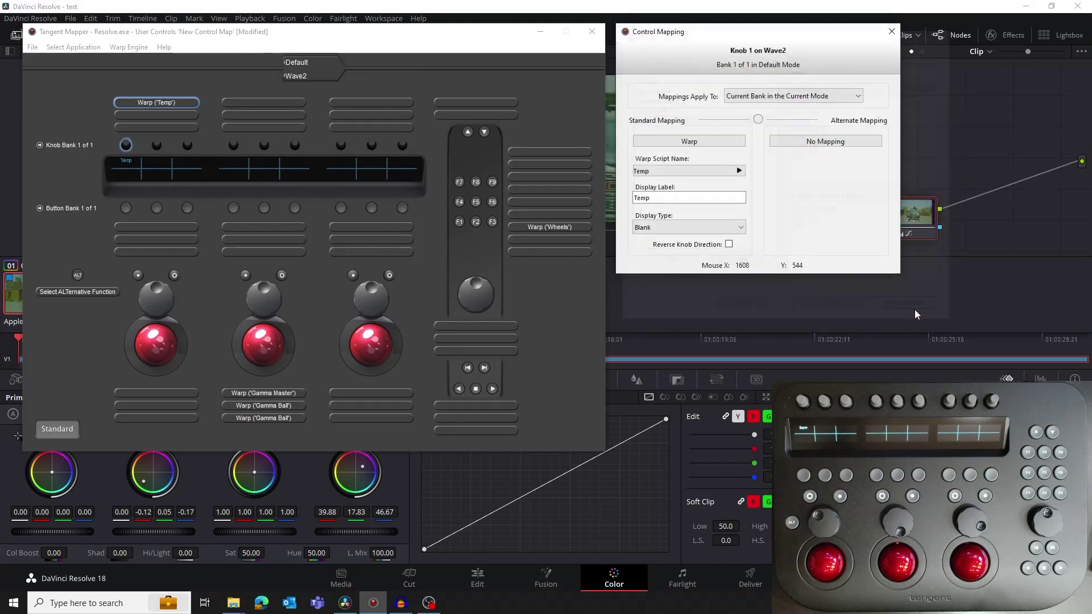
Switch to DaVinci Resolve and test adjusting and resetting Temp with the Wave2's Knob 1
click(915, 309)
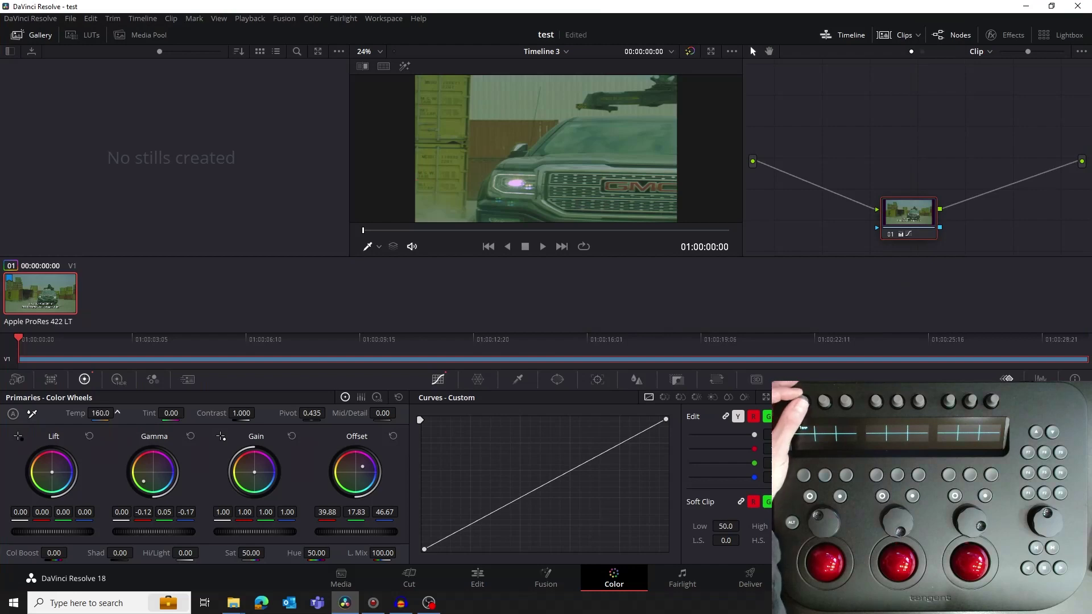
click(79, 410)
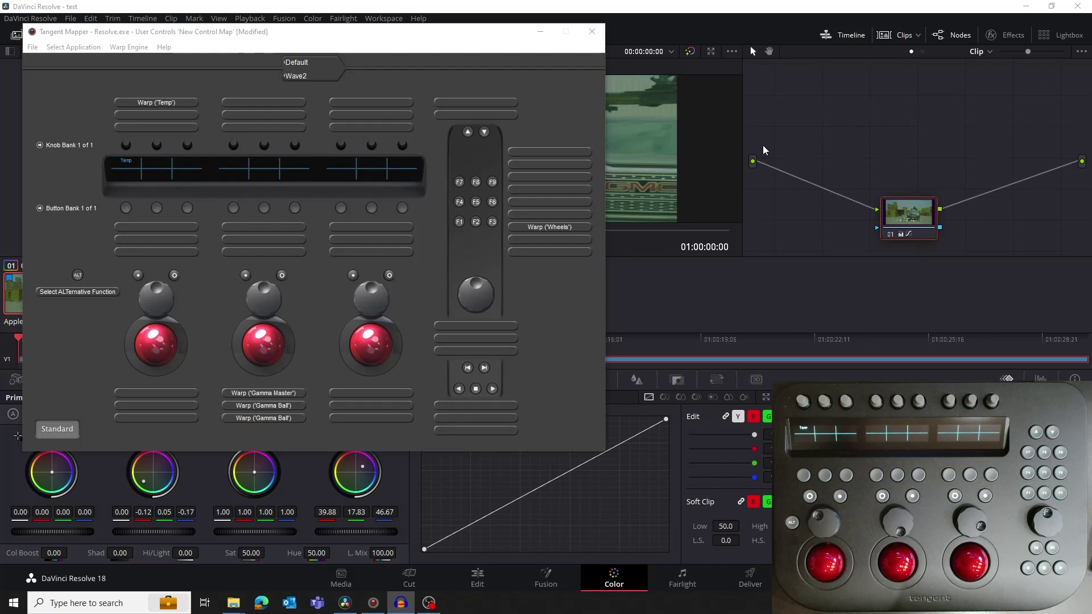
In Tangent Mapper, open the middle trackerball's Gamma Ball warp script and change its On Change move line to MOVE R 0.5*X,-0.5*Y
click(262, 339)
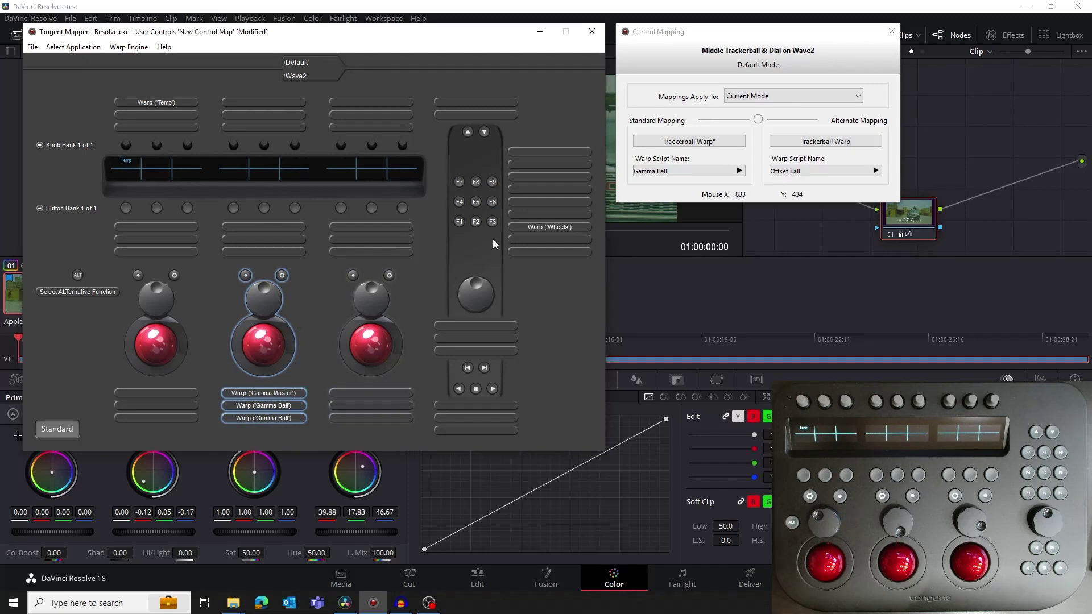
click(654, 172)
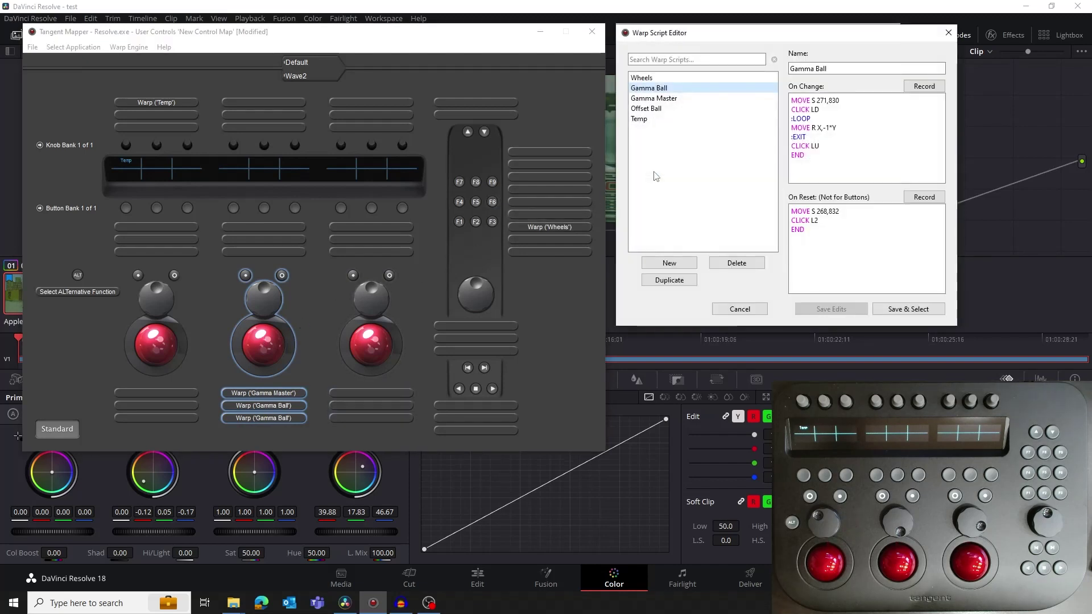
click(838, 128)
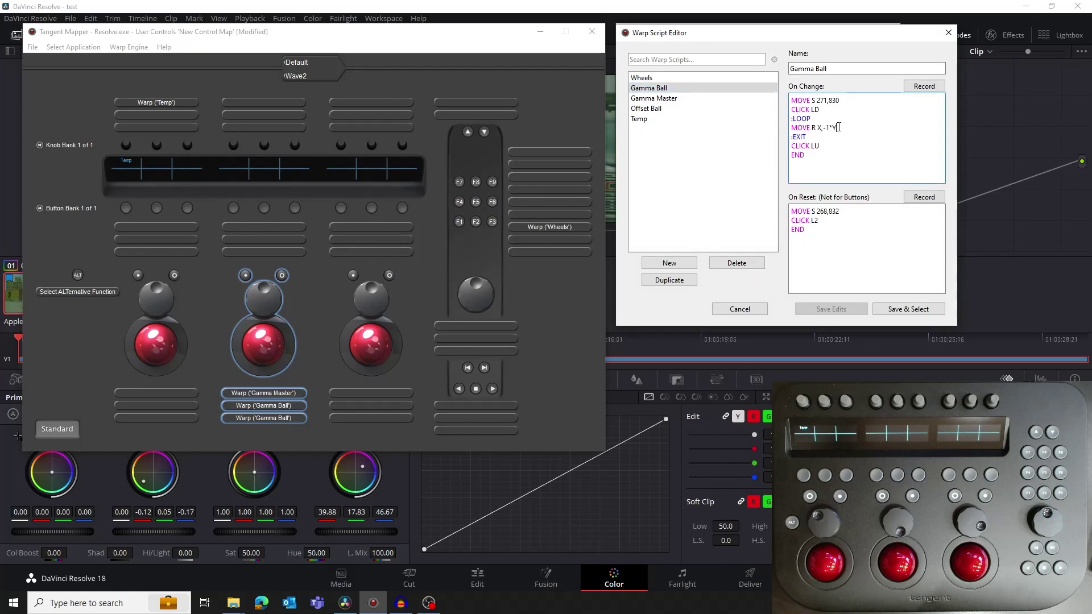
drag(839, 127, 789, 127)
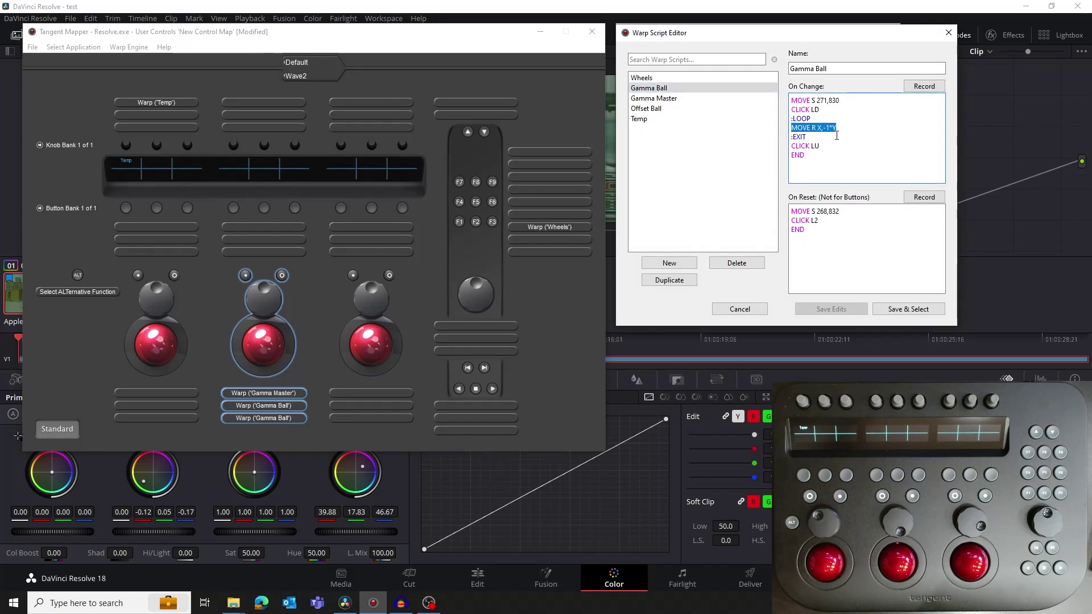
click(842, 178)
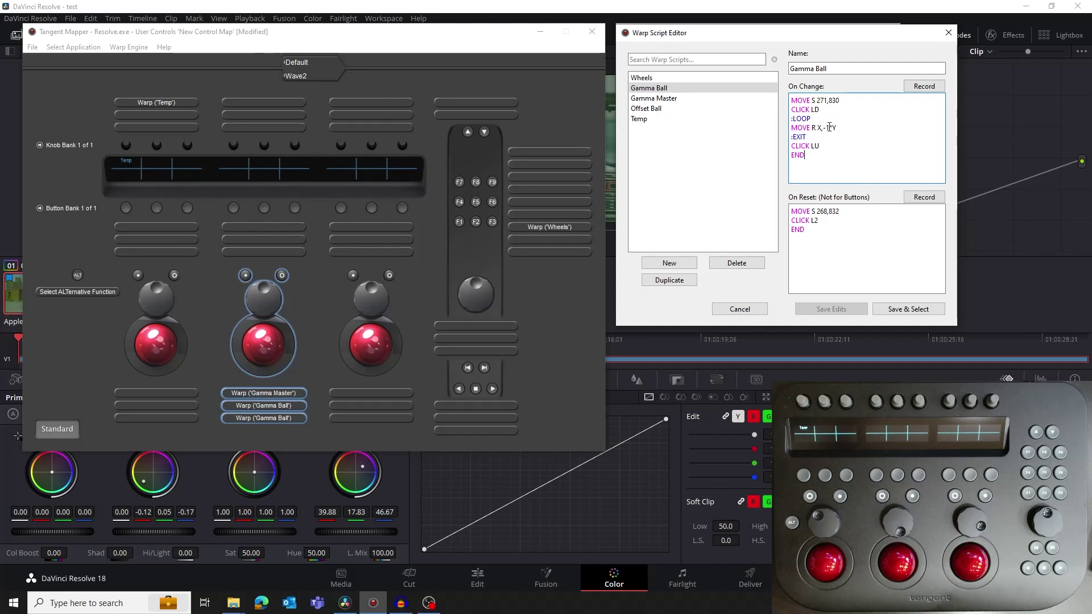
drag(831, 129, 823, 128)
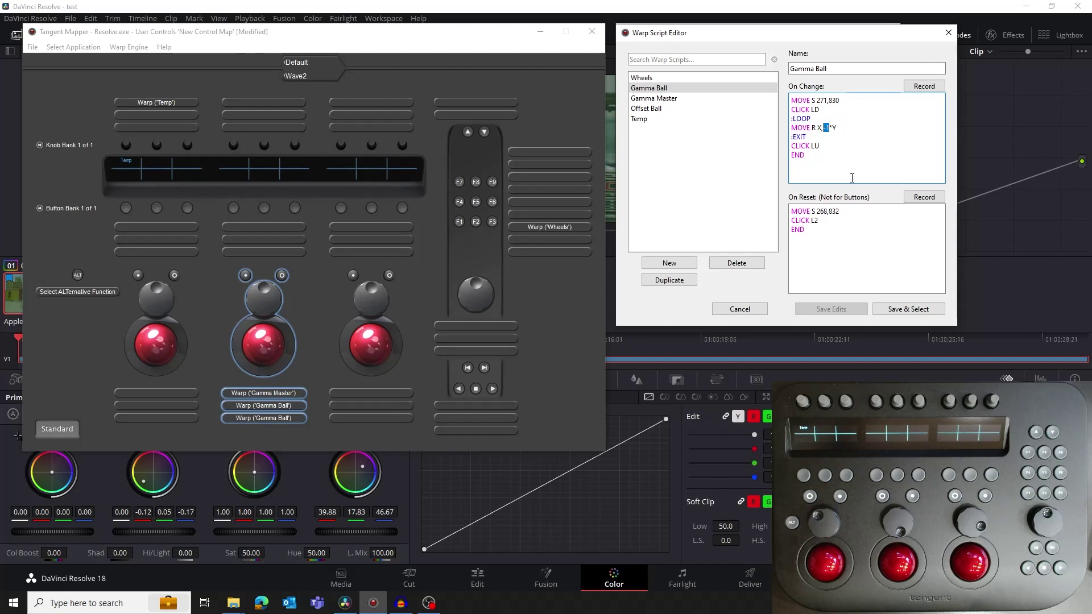
click(852, 178)
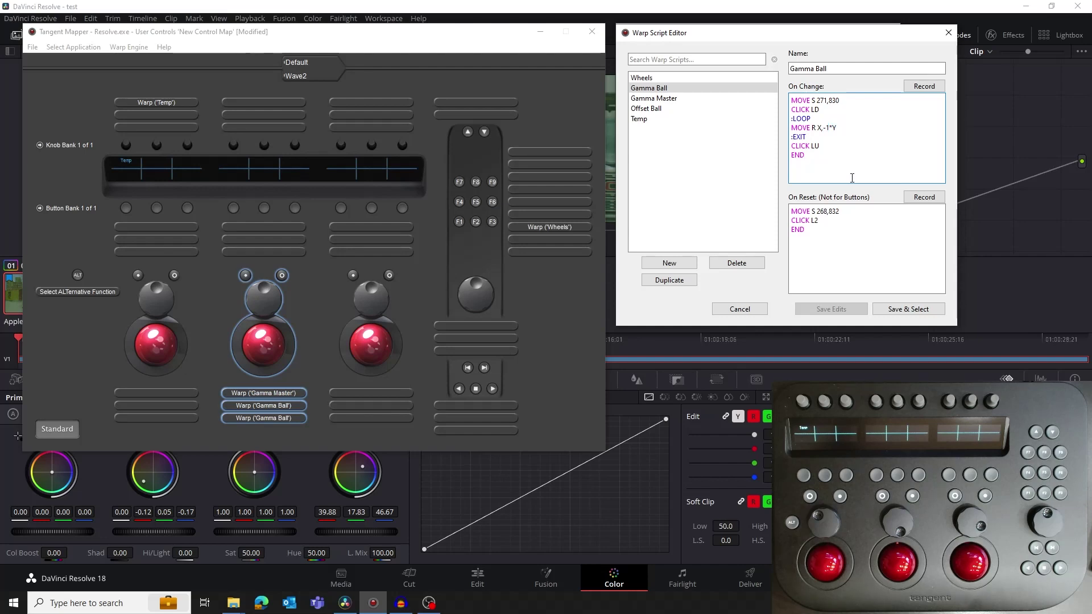
text(X,)
click(817, 128)
text(0.5*)
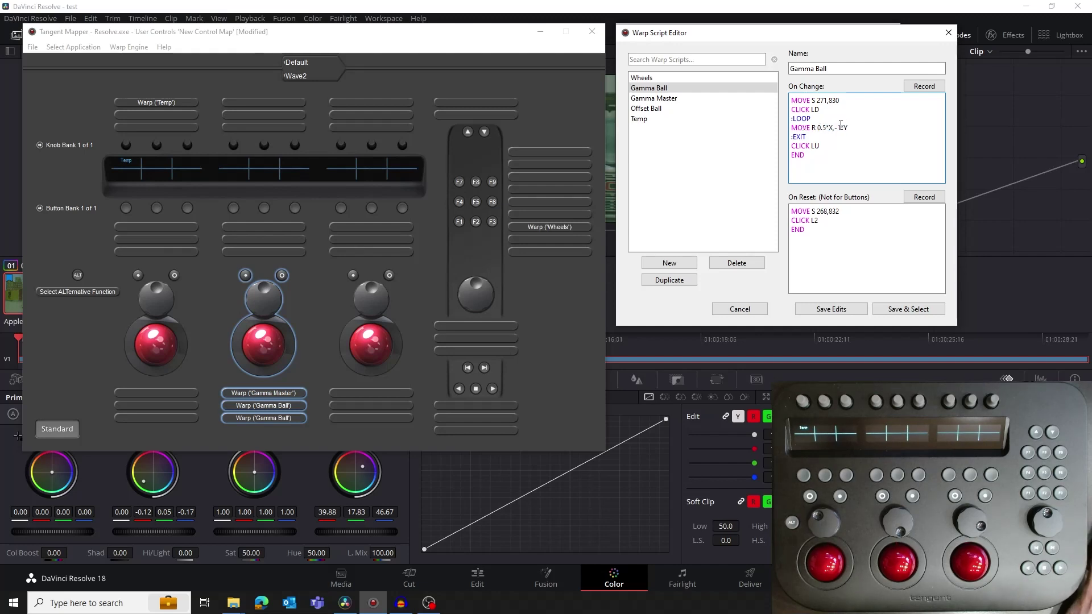
double_click(840, 127)
text(0.5)
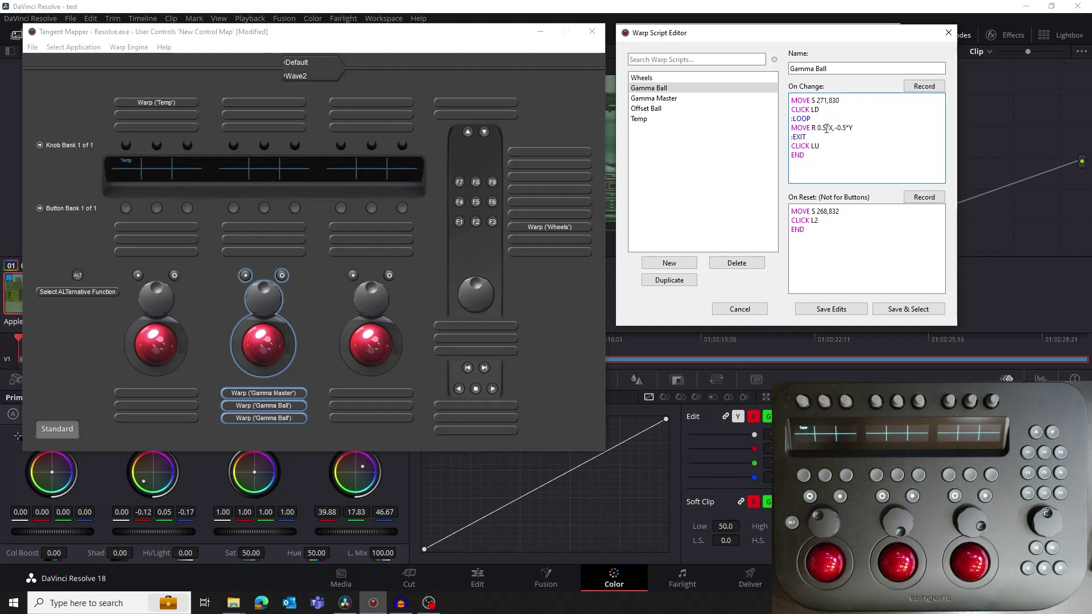
Change the Gamma Ball script's On Change move line to MOVE R 2*X,-2*Y and save the edits
drag(822, 129, 820, 129)
text(2)
drag(841, 128, 832, 127)
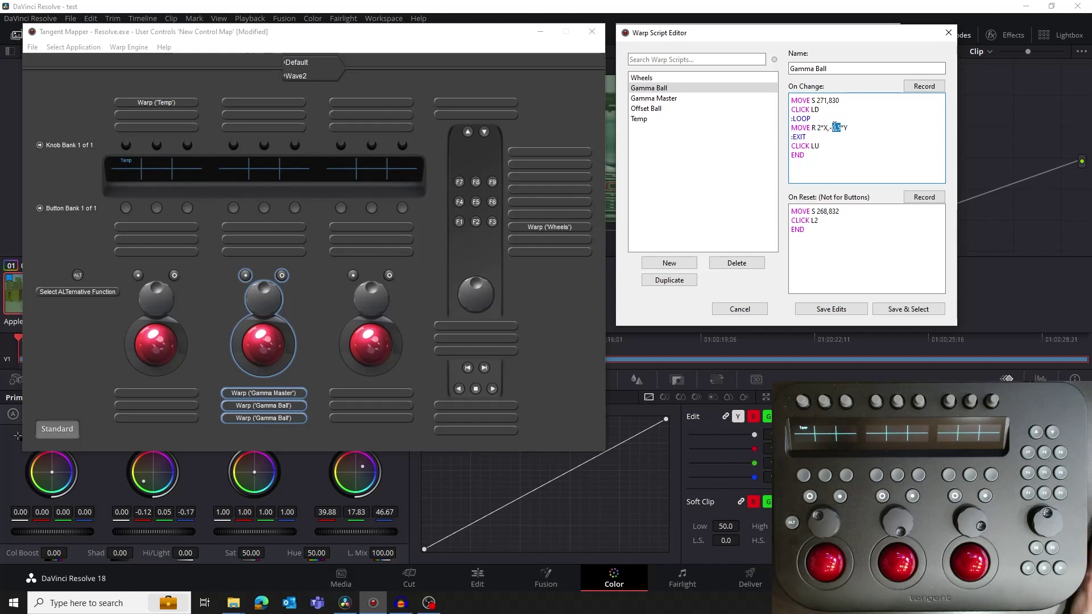
text(2)
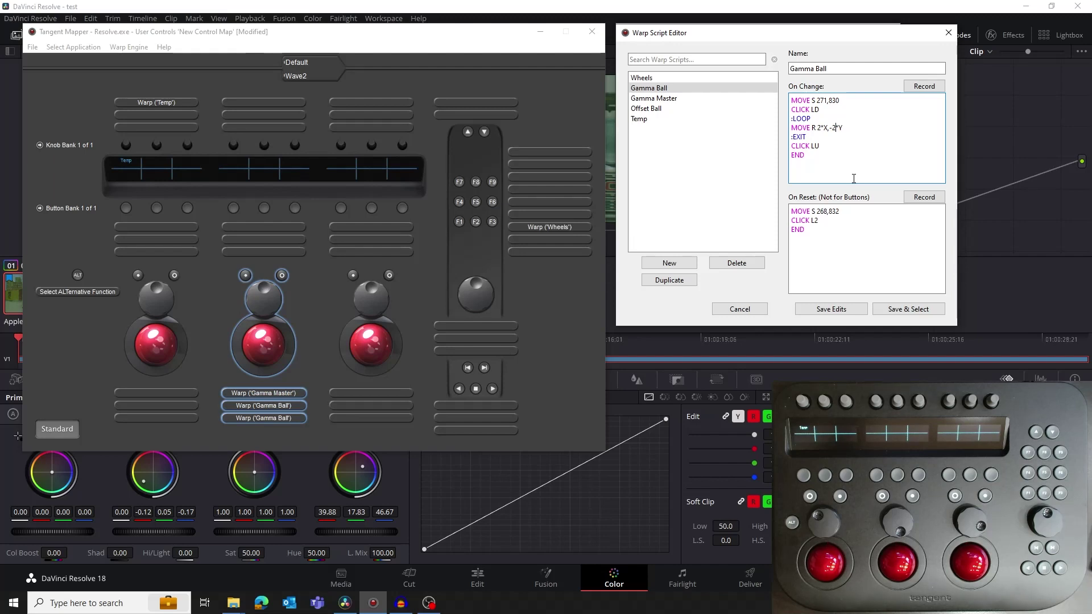
click(837, 308)
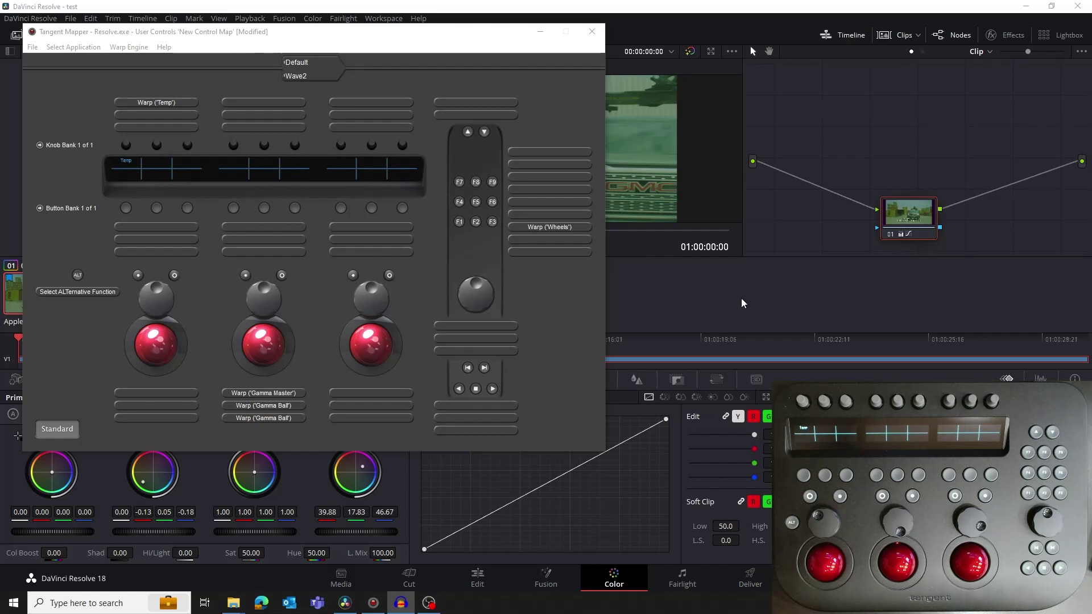
Save the user control map for Resolve.exe under the name My Map
click(36, 48)
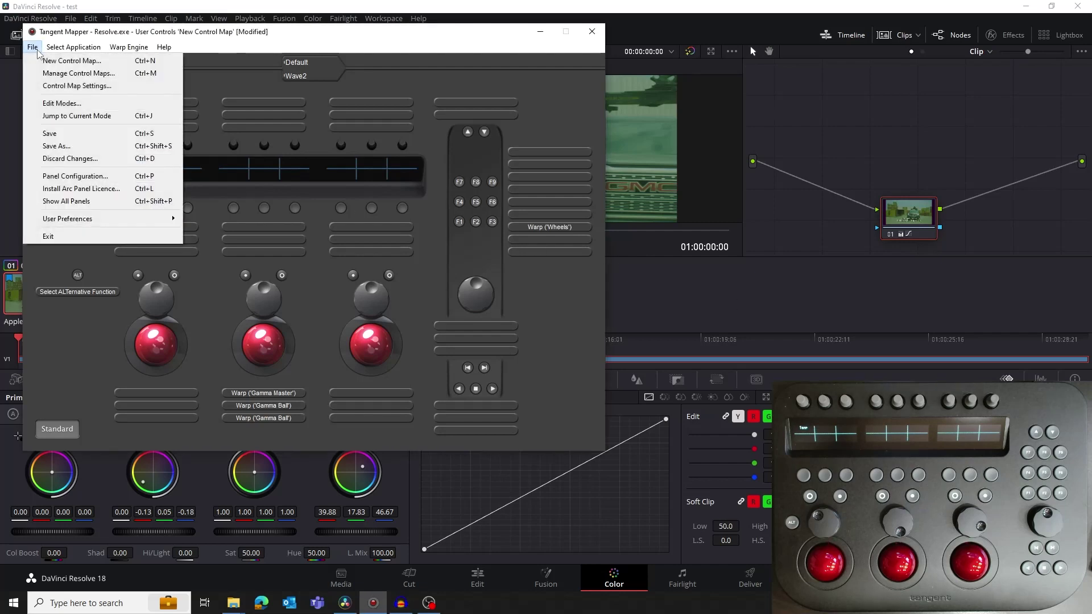
click(74, 134)
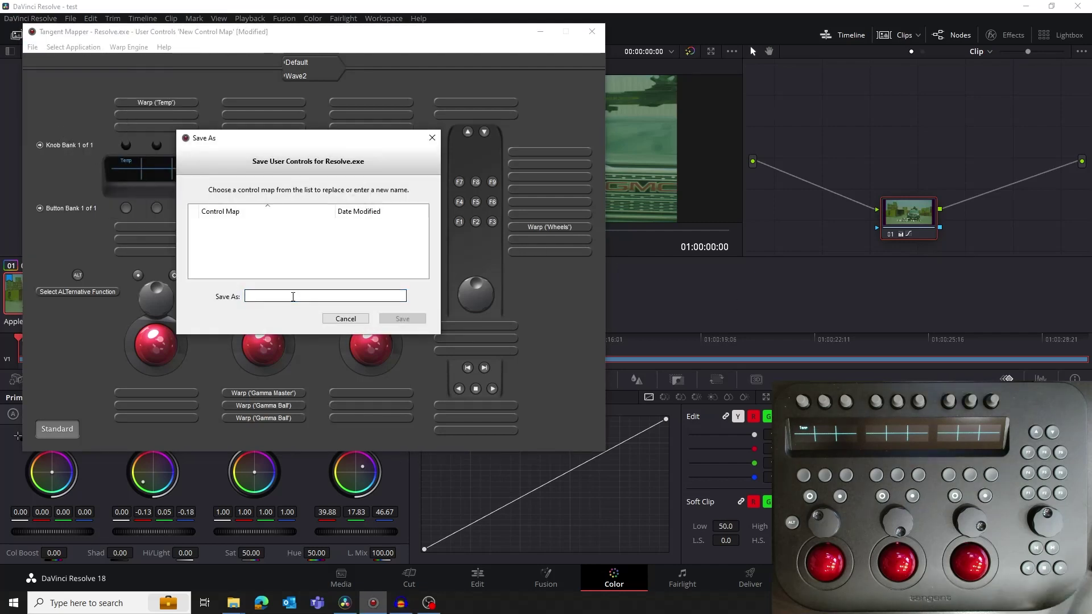
text(My Map)
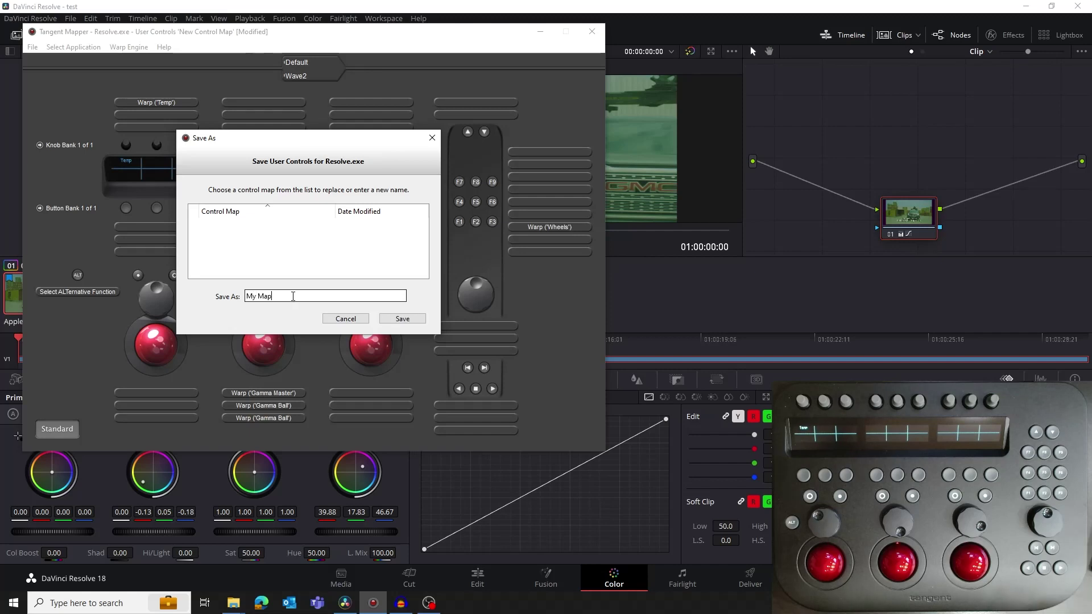
click(402, 319)
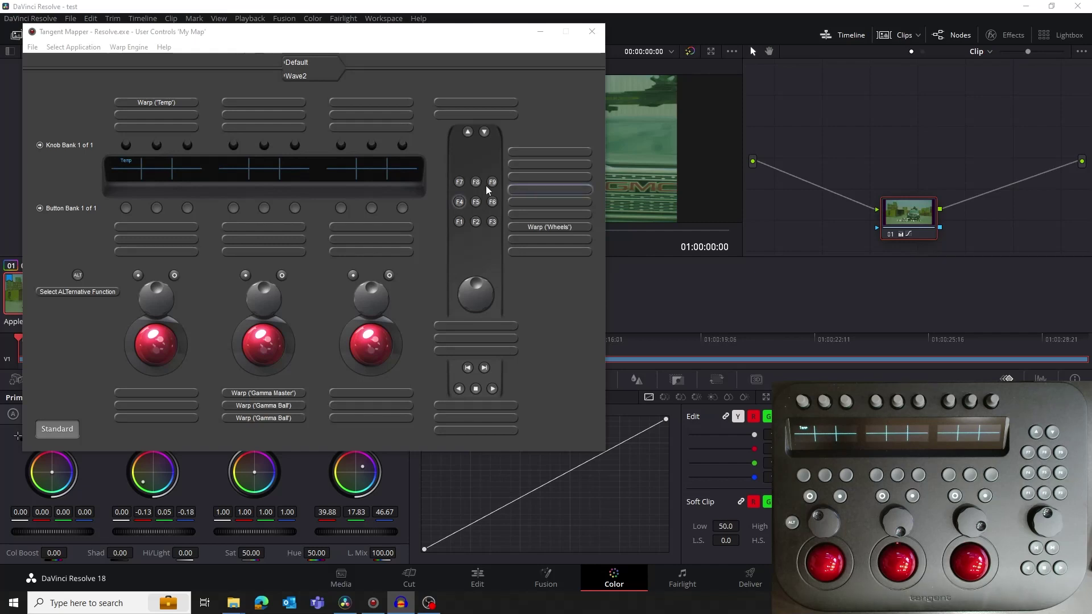
Disable Resolve.exe in the control map management and close the dialog
click(36, 49)
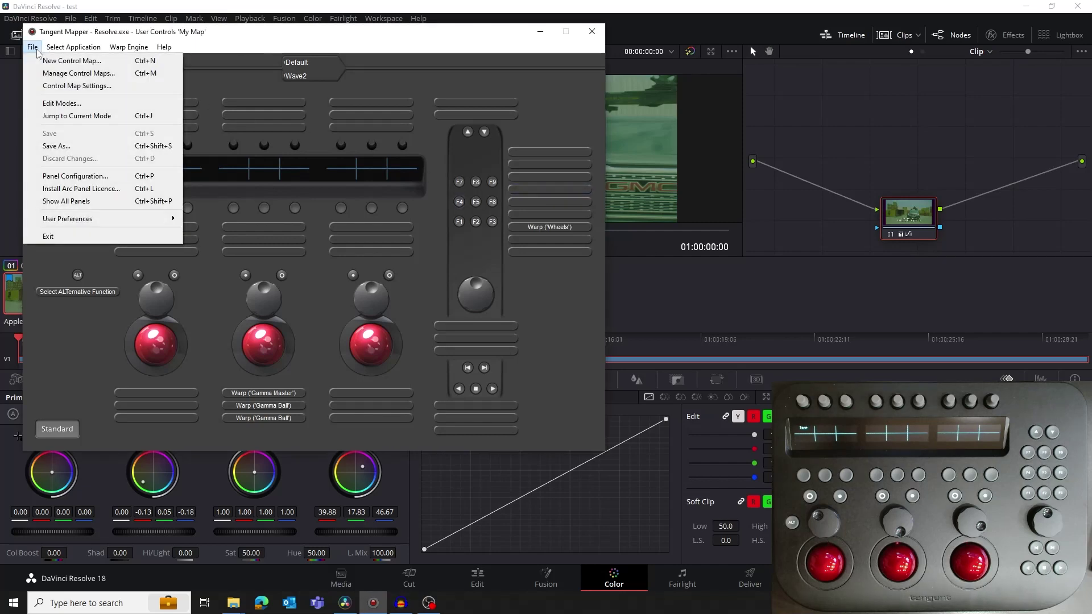
click(46, 76)
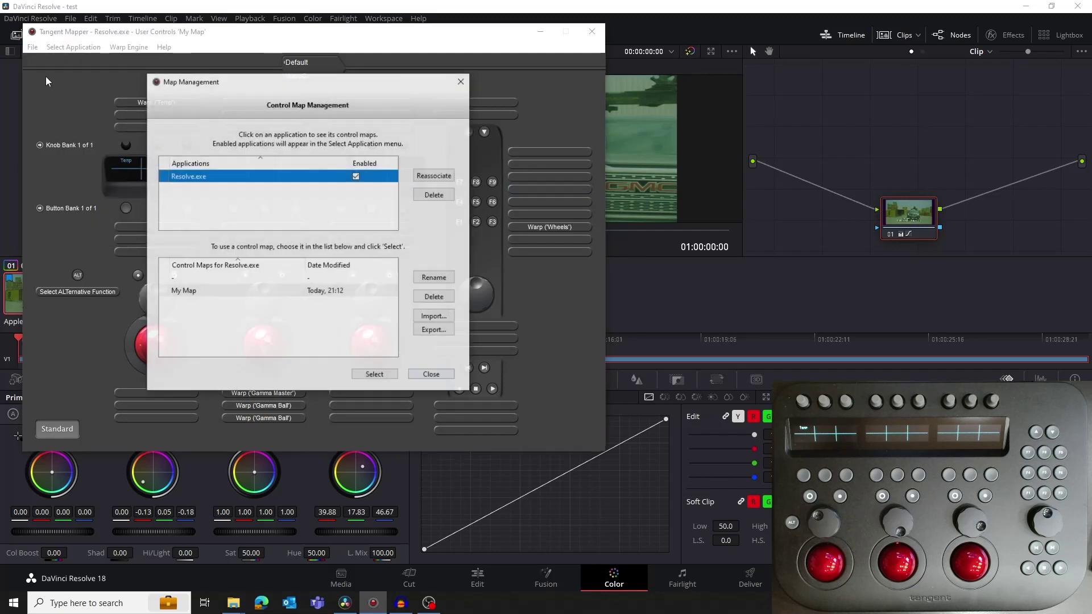
click(356, 177)
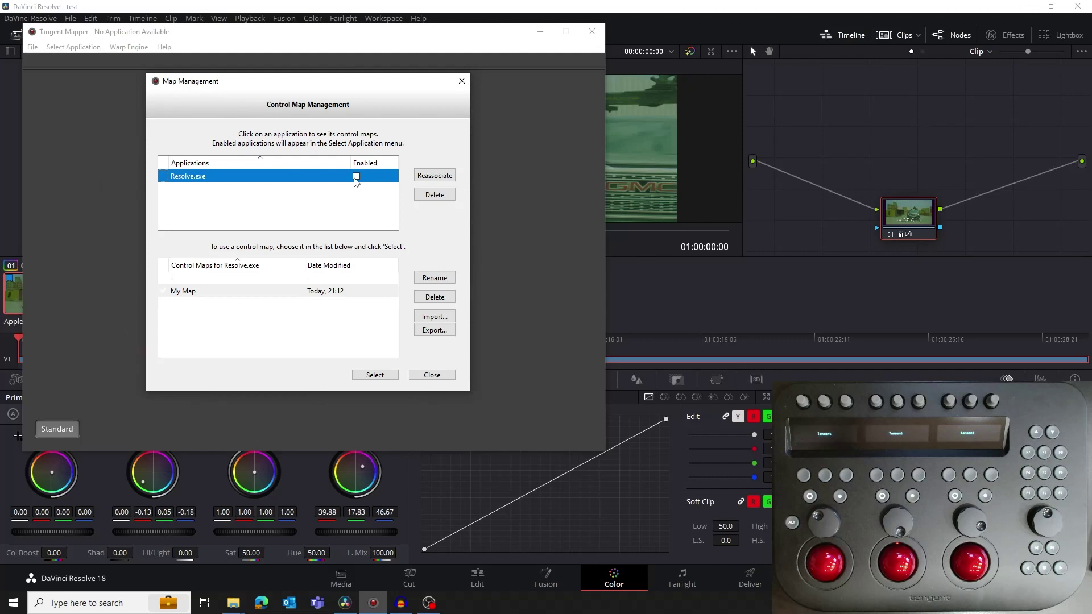
click(432, 375)
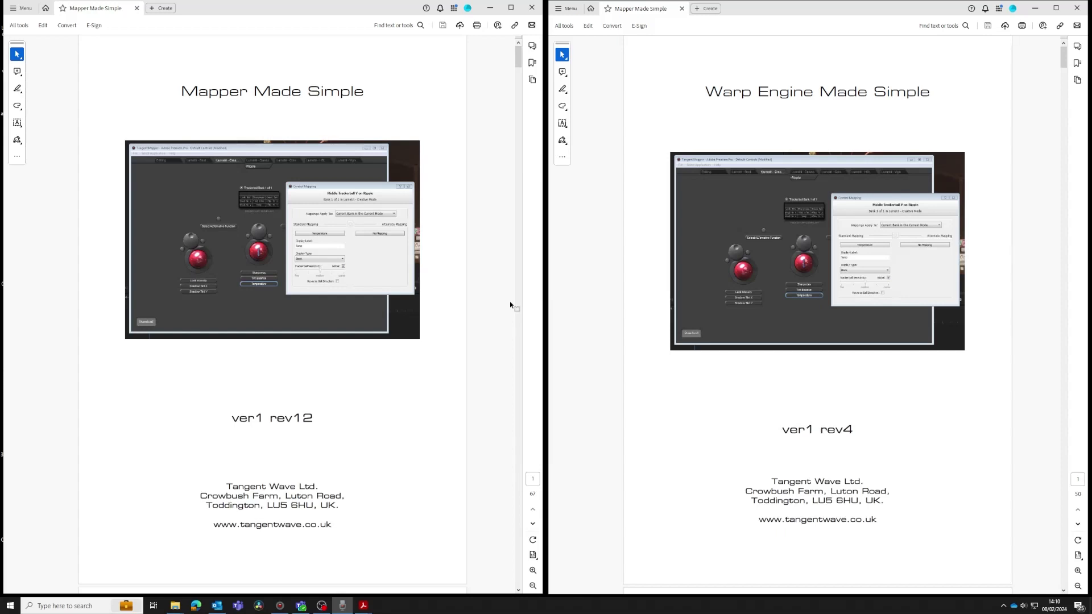
In the Mapper Made Simple manual, go from the table of contents to section 9.4.4 on trackerball mapping options
scroll(510, 305, down, 5)
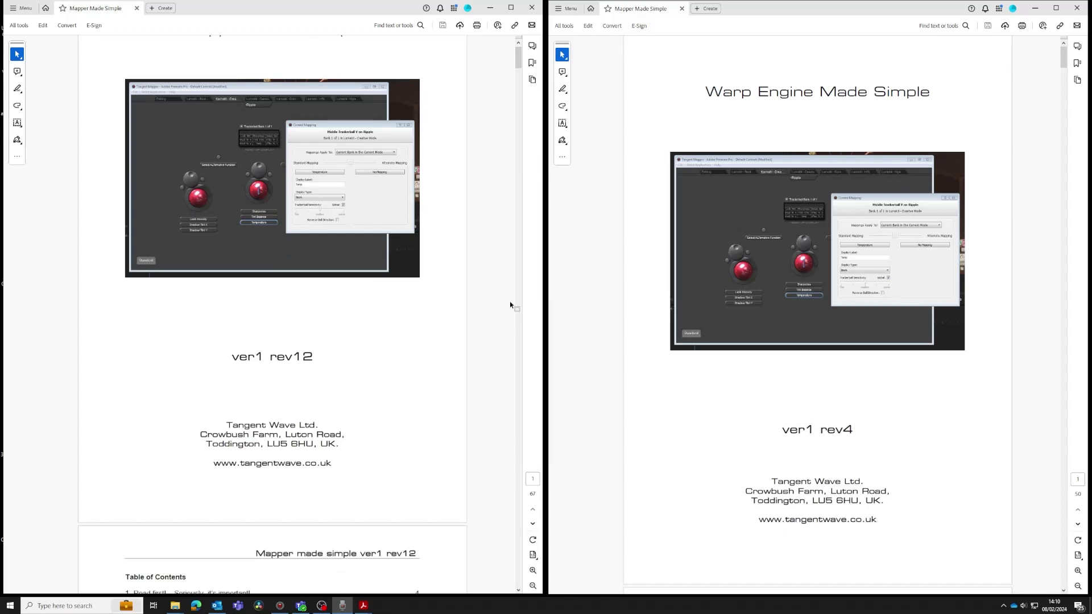
scroll(510, 305, down, 1)
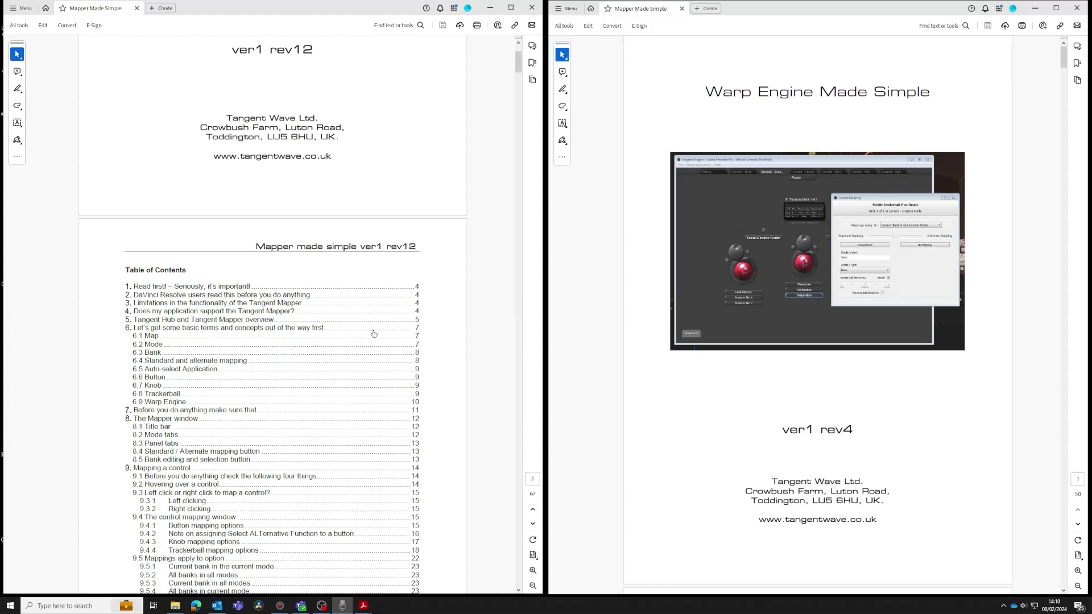
click(197, 551)
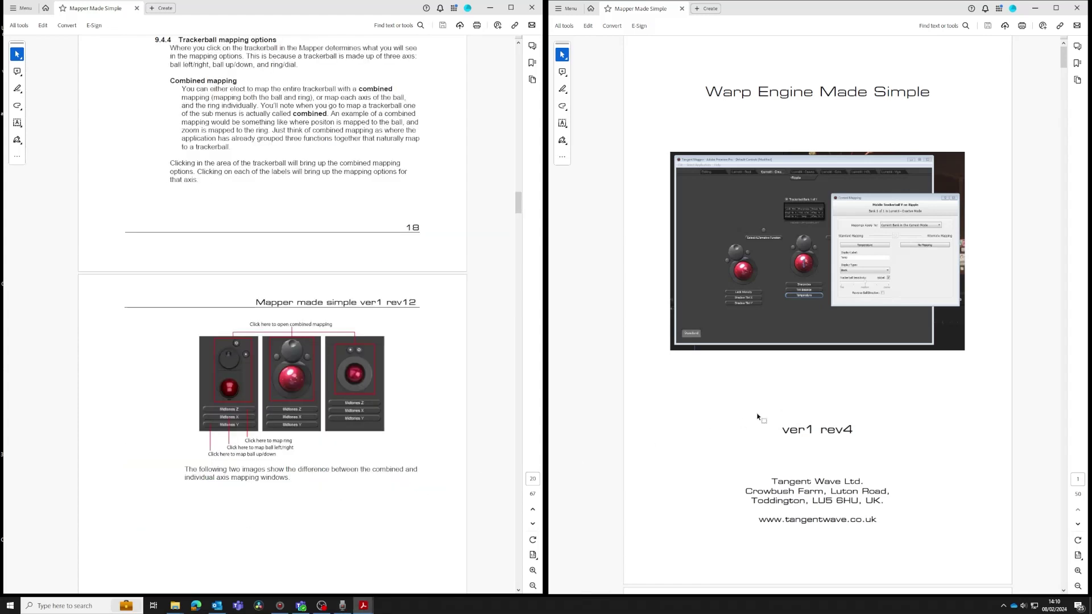
In the Warp Engine Made Simple manual, go to section 6.2 on assigning a trackerball and read through its instructions
scroll(757, 417, down, 3)
scroll(758, 417, down, 6)
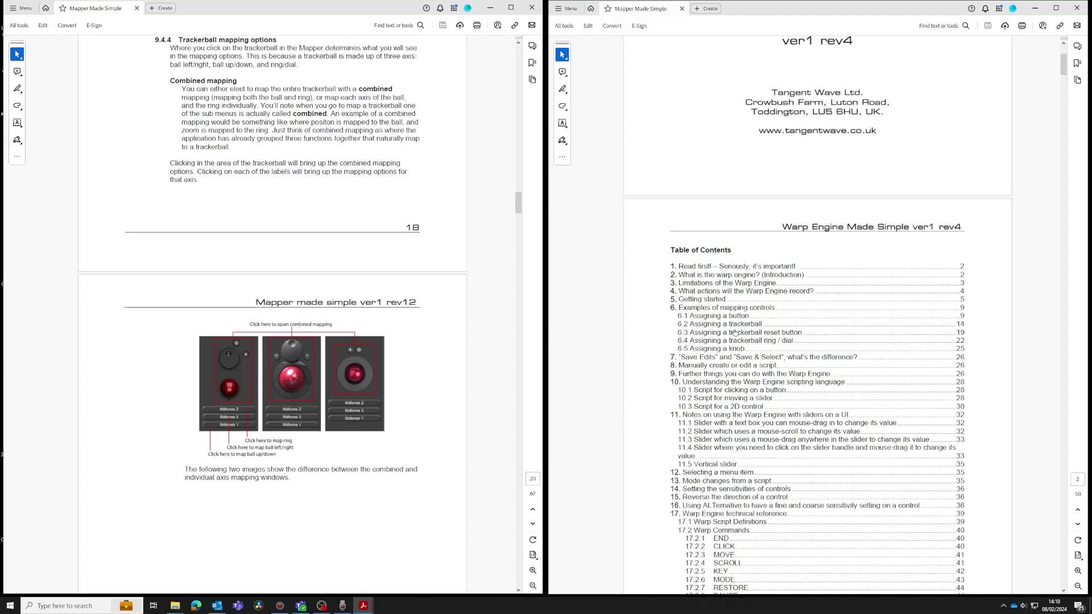
click(733, 327)
scroll(733, 332, down, 3)
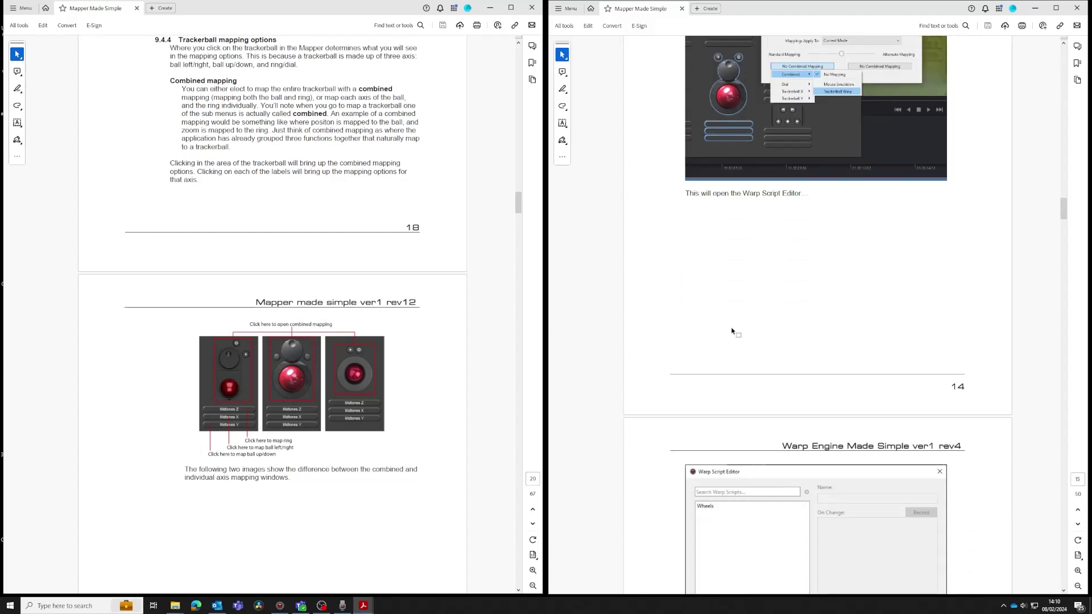
scroll(733, 333, down, 7)
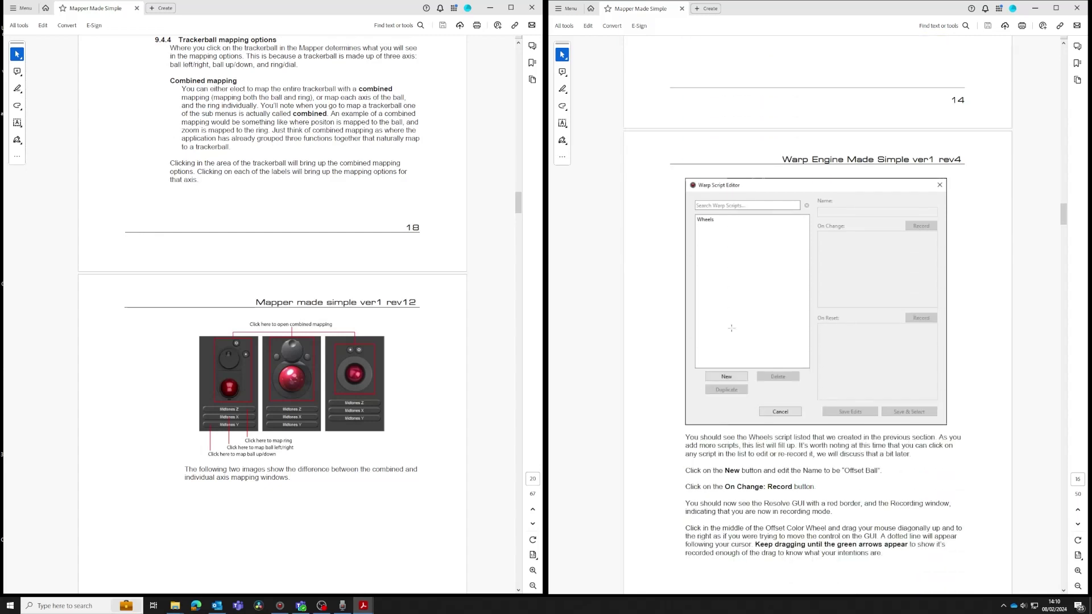
scroll(731, 328, down, 5)
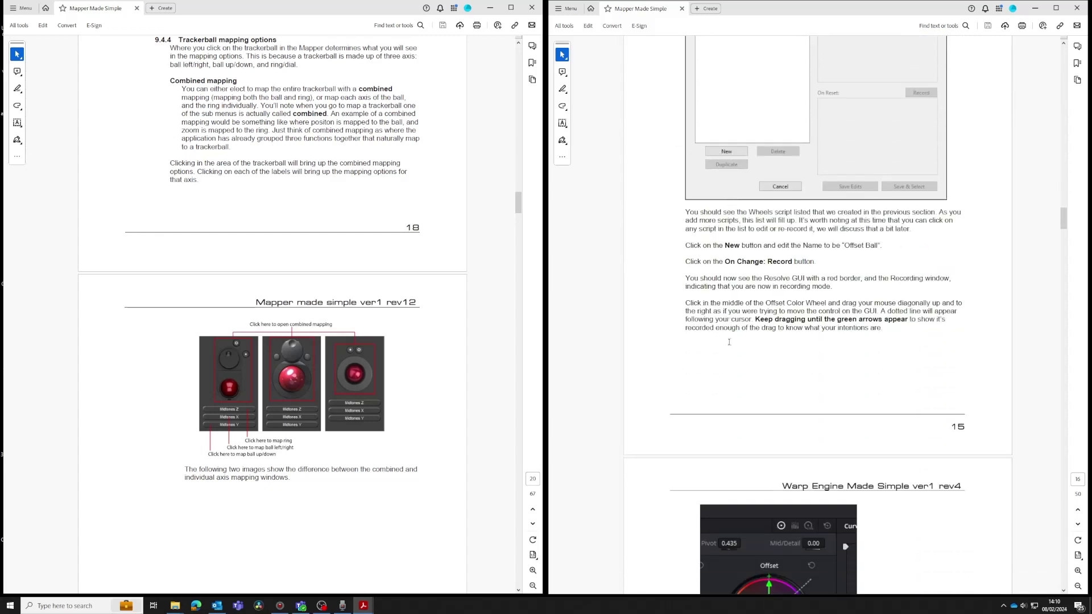
scroll(729, 344, down, 1)
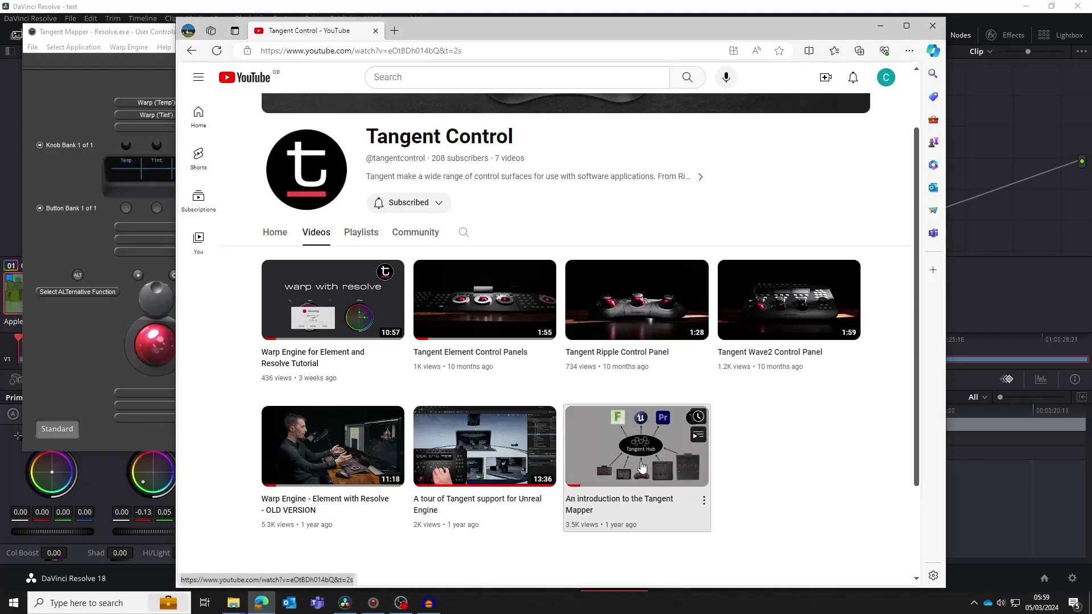
Play the video An introduction to the Tangent Mapper on YouTube and skip ahead to its What are Modes? chapter
click(640, 463)
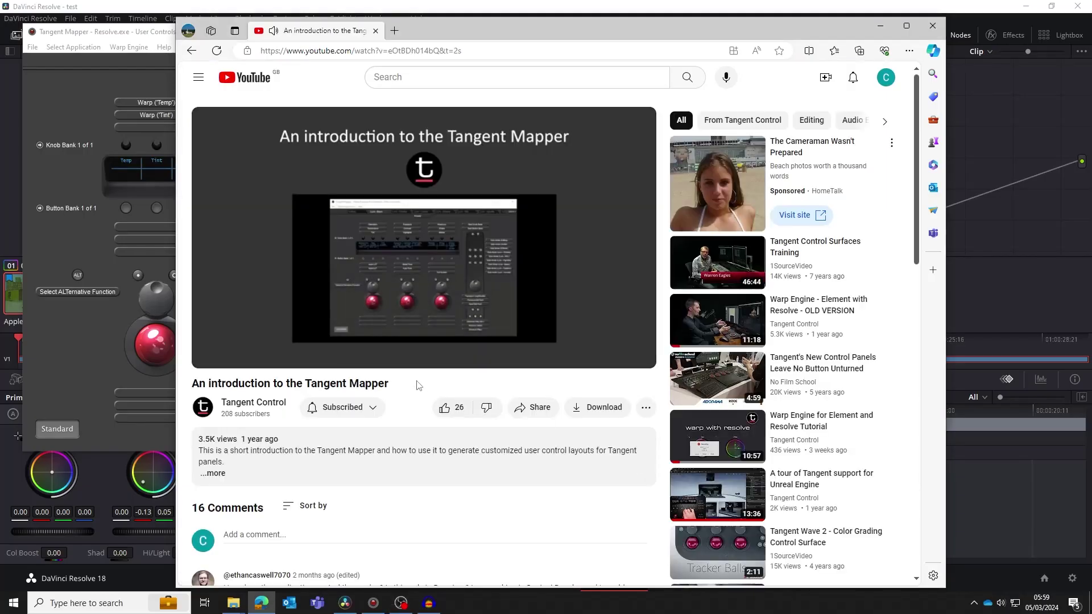
click(292, 341)
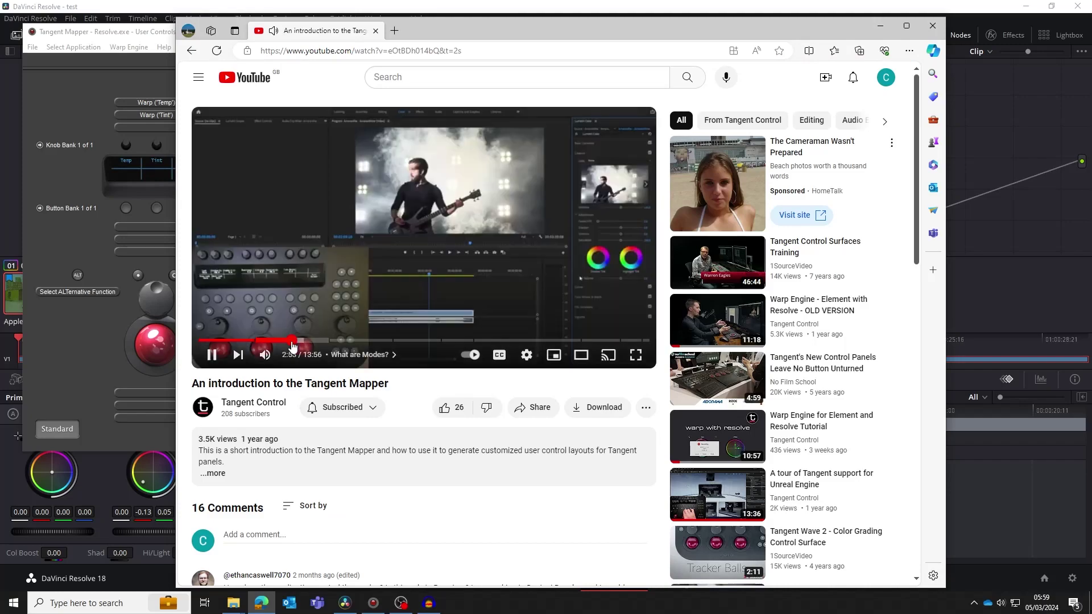